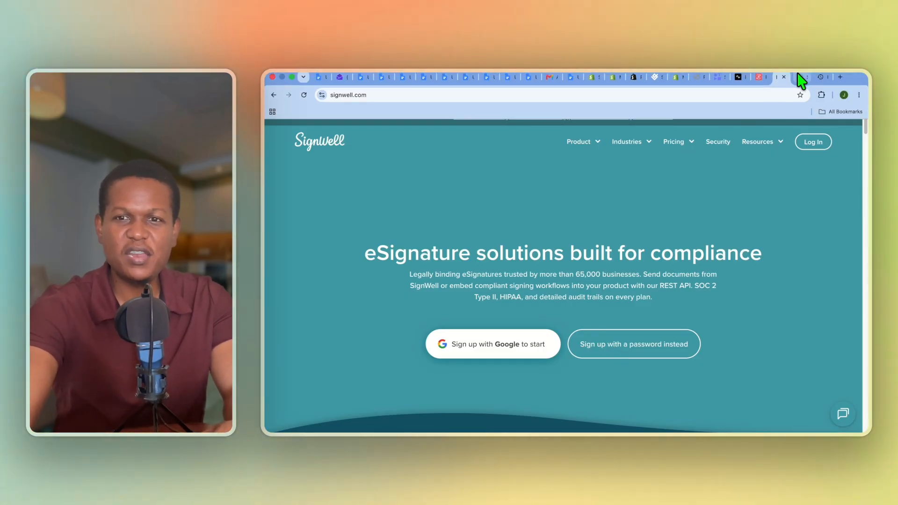
# Browse SignWell's downloadable starter contract templates, then come back to the empty Templates page.
pyautogui.click(799, 76)
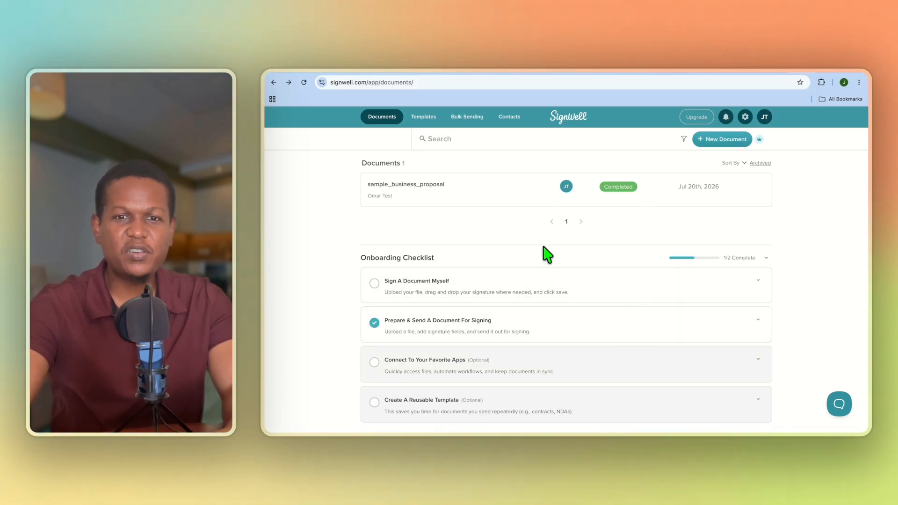
pyautogui.click(425, 121)
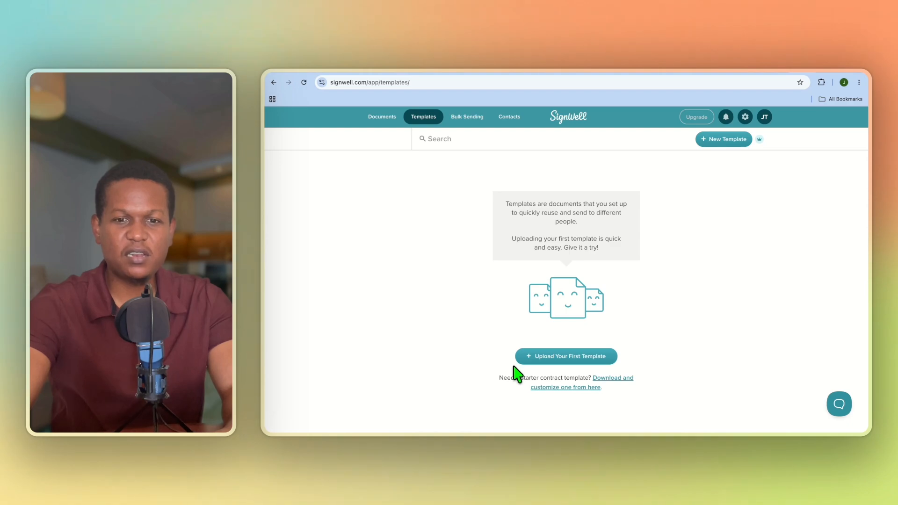
pyautogui.click(590, 388)
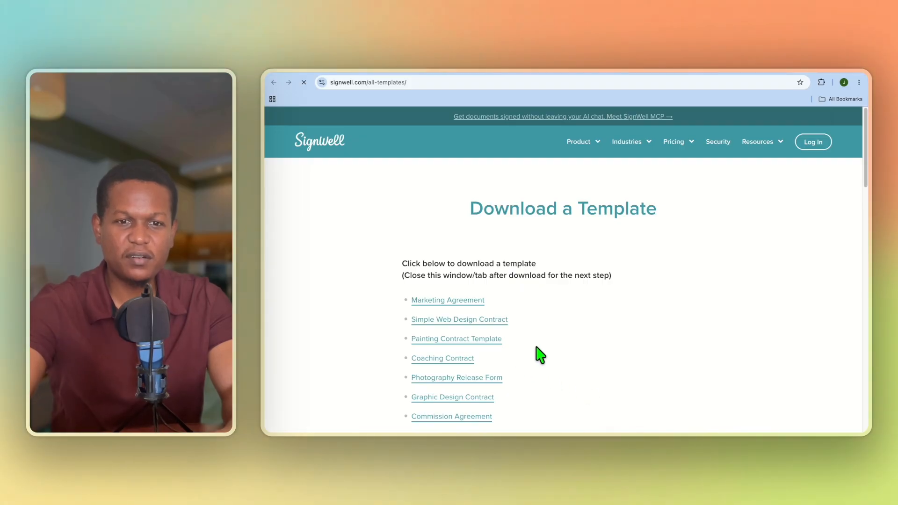
pyautogui.scroll(-1, 510, 323)
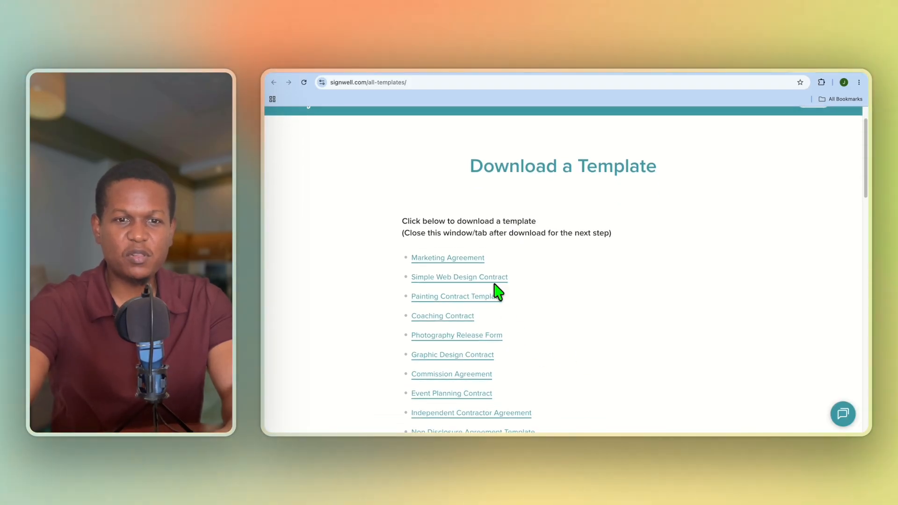
pyautogui.scroll(-15, 494, 312)
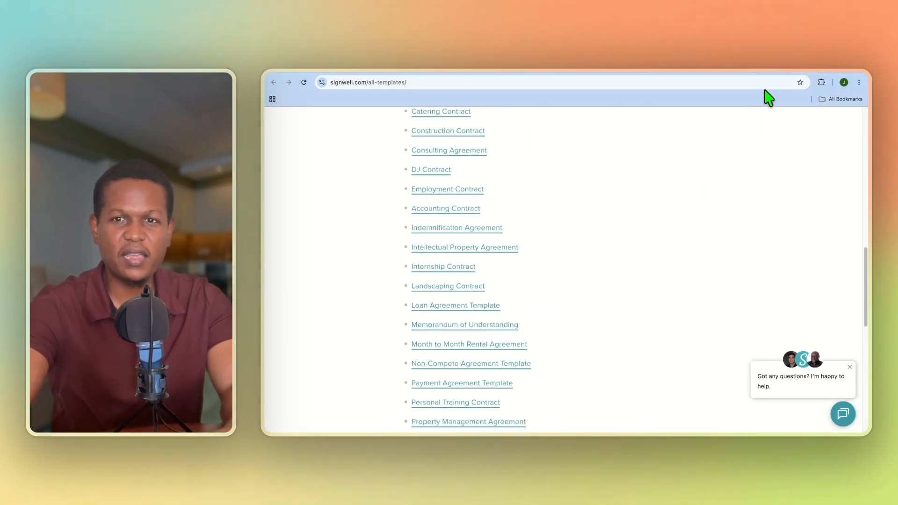
pyautogui.click(777, 75)
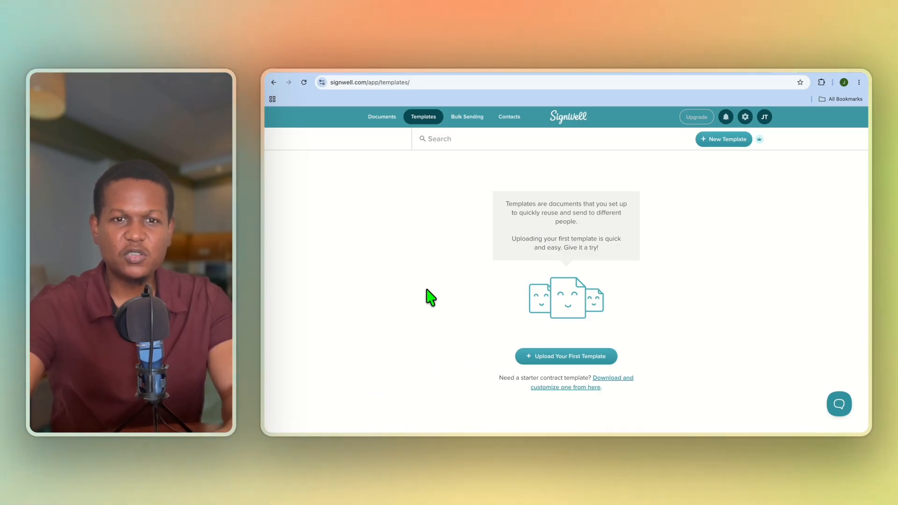
# Start a new document by uploading sample_web_designer_contract.pdf from the Downloads folder.
pyautogui.click(381, 118)
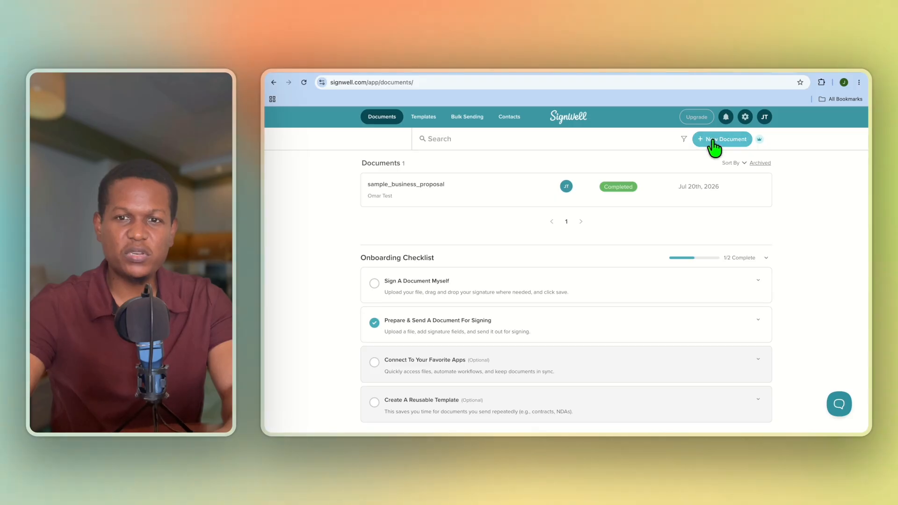
pyautogui.click(712, 140)
pyautogui.click(508, 223)
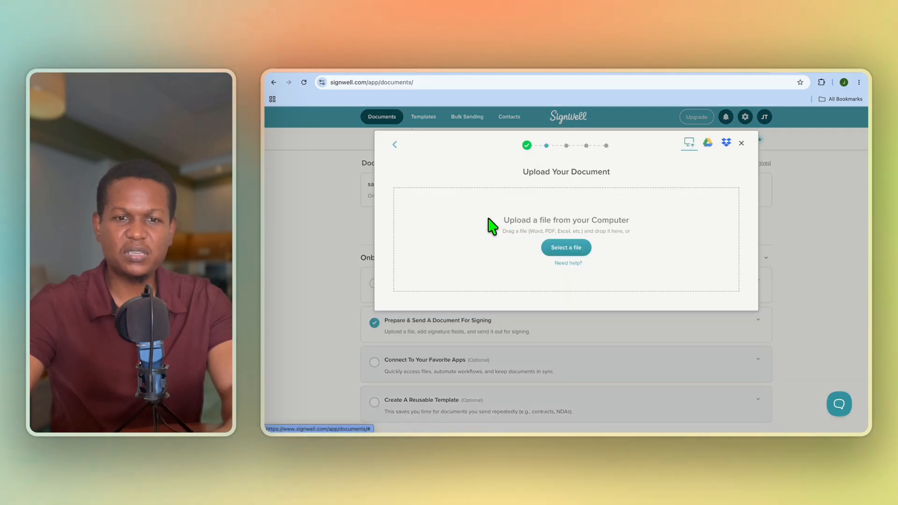
pyautogui.click(557, 251)
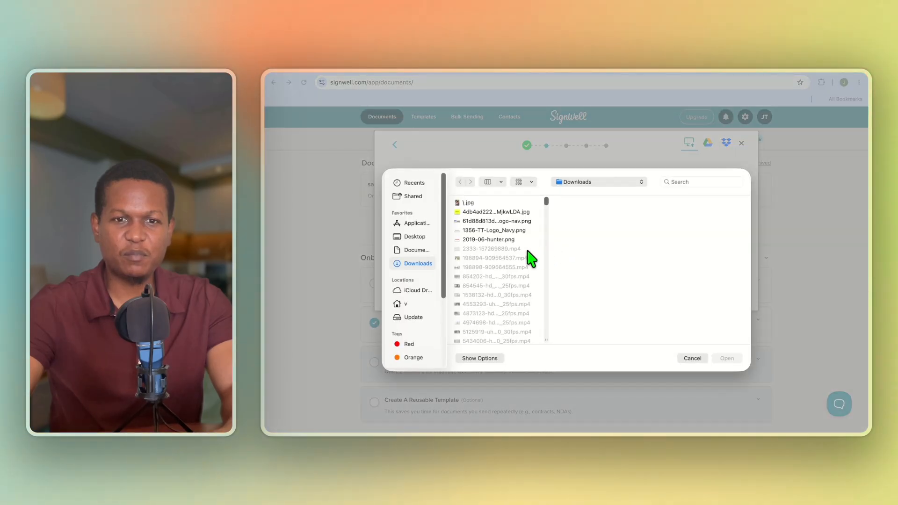
pyautogui.click(678, 183)
pyautogui.write('sa')
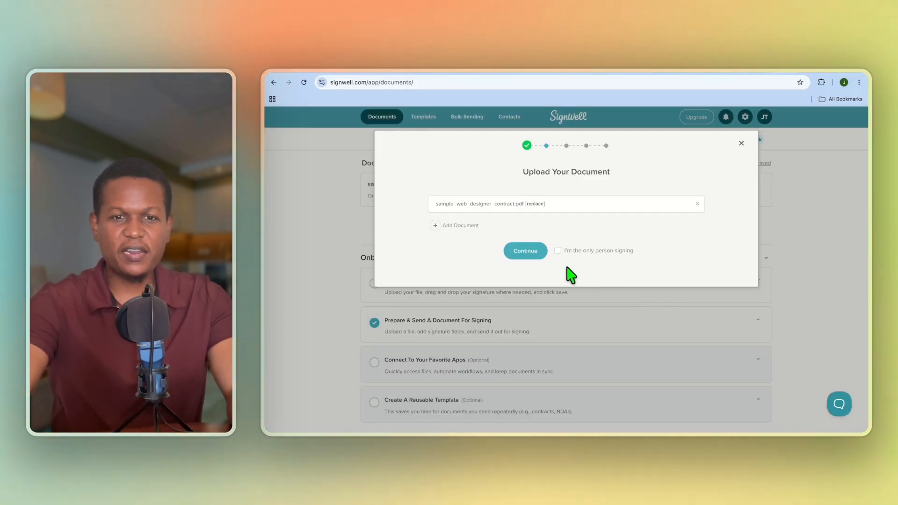
# Add yourself as the signer and open the contract in the field builder.
pyautogui.click(537, 262)
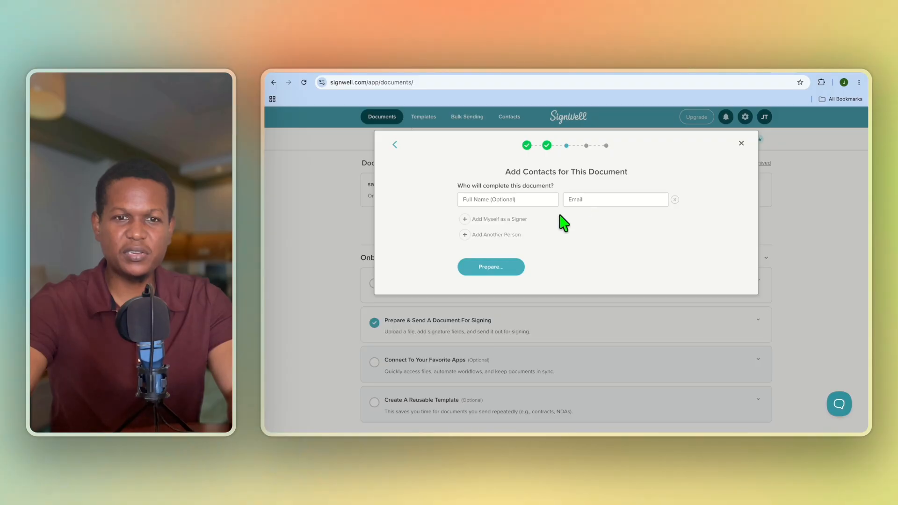
pyautogui.click(496, 219)
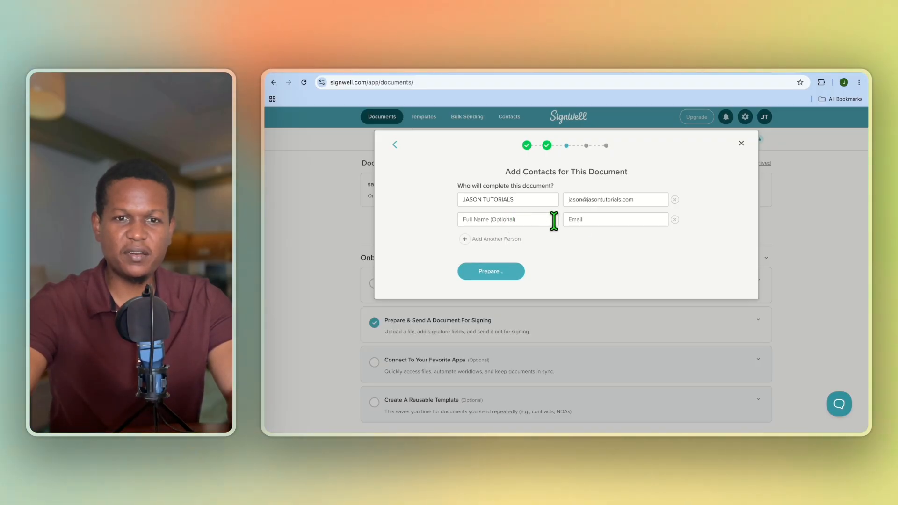
pyautogui.click(503, 273)
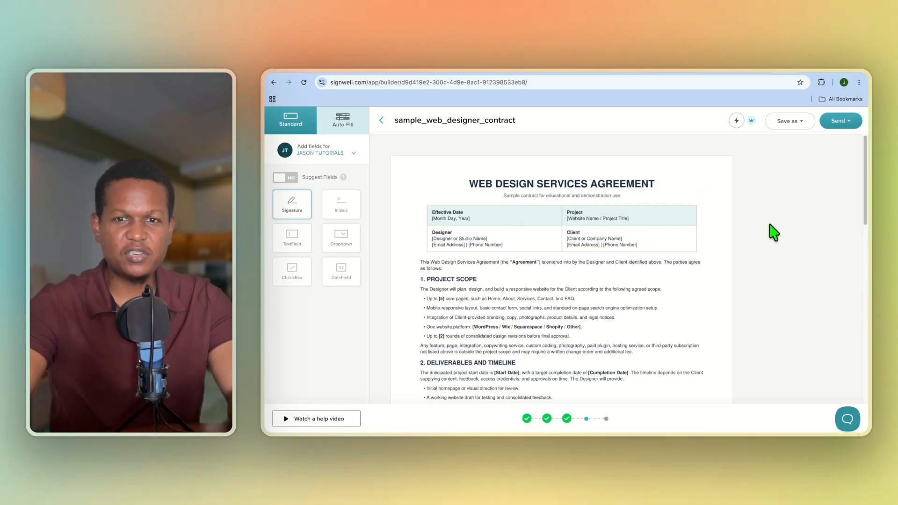
# Put a required signature field assigned to yourself on page 2's Designer signature line.
pyautogui.scroll(-7, 662, 291)
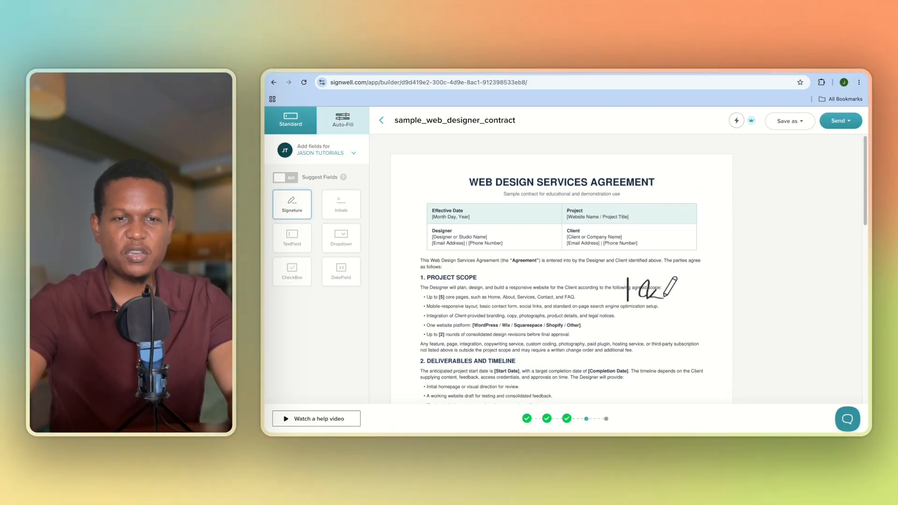
pyautogui.scroll(-6, 655, 288)
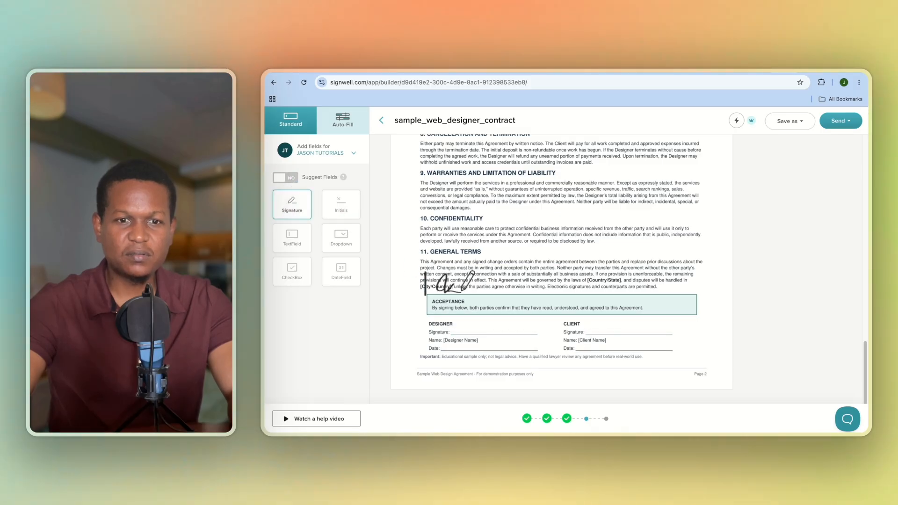
pyautogui.click(461, 323)
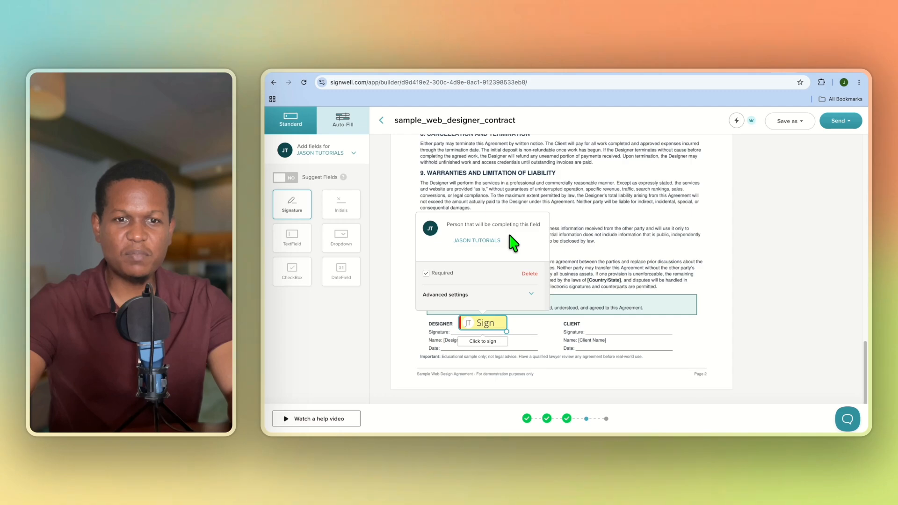
pyautogui.click(489, 241)
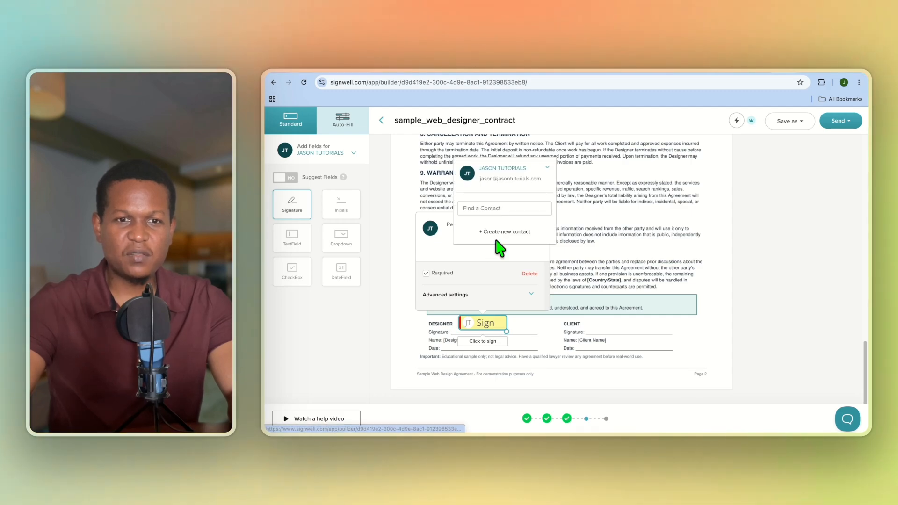
pyautogui.click(457, 252)
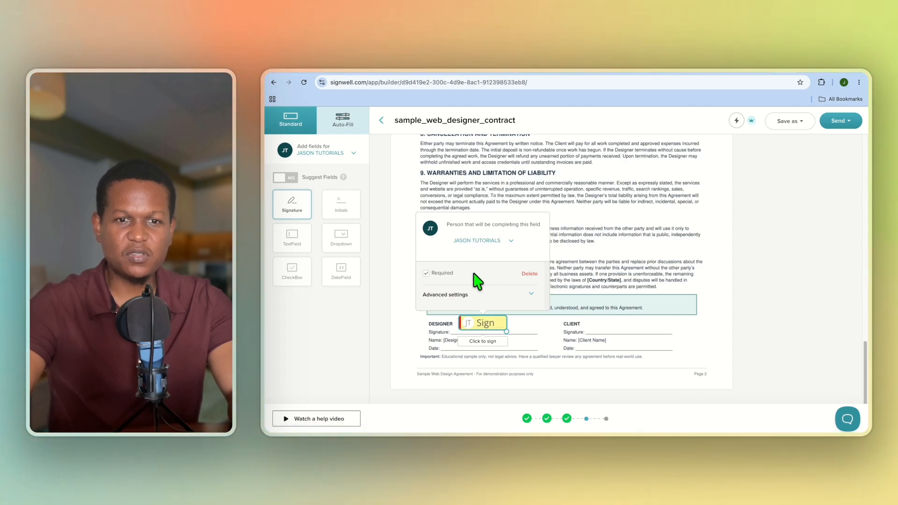
pyautogui.click(528, 295)
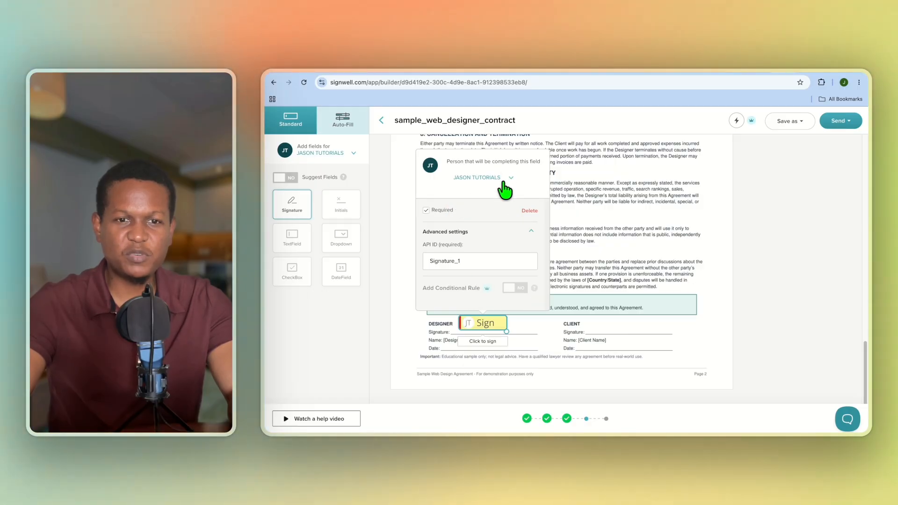
pyautogui.click(530, 327)
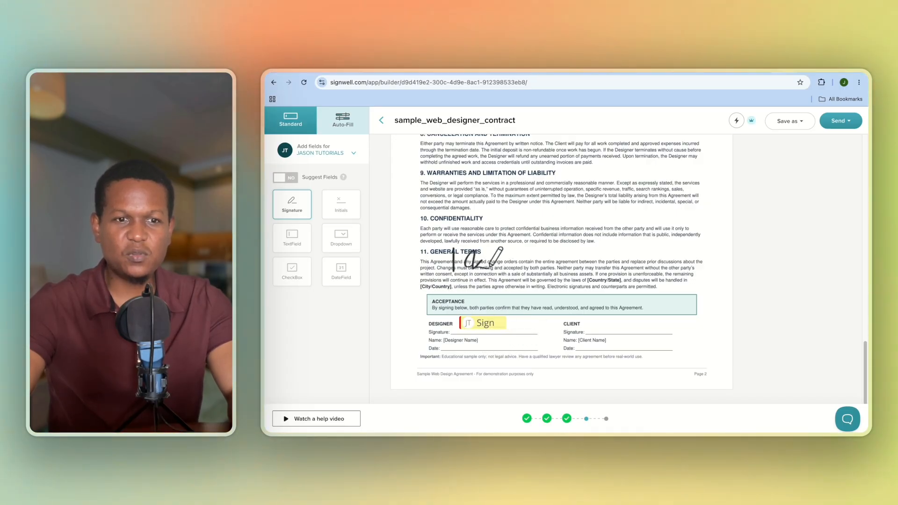
# Drop a date field onto the Designer Date line, just below the signature field.
pyautogui.click(342, 274)
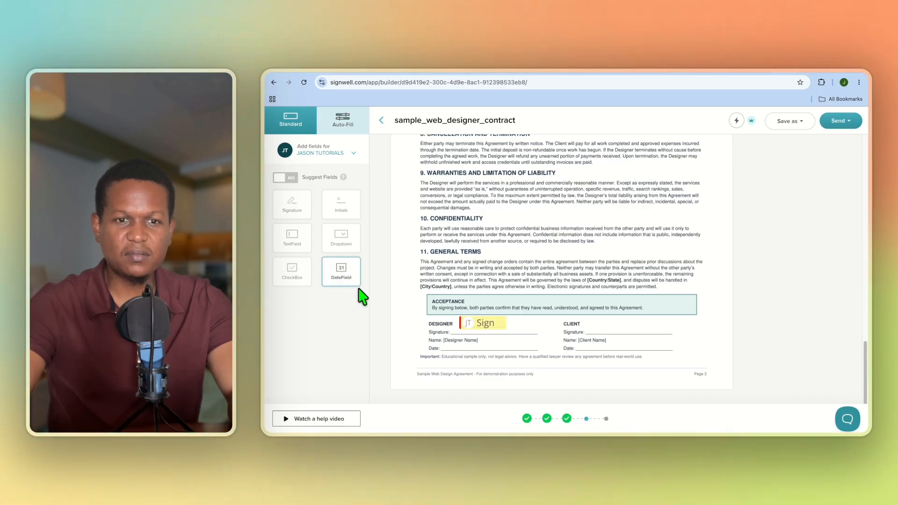
pyautogui.click(446, 340)
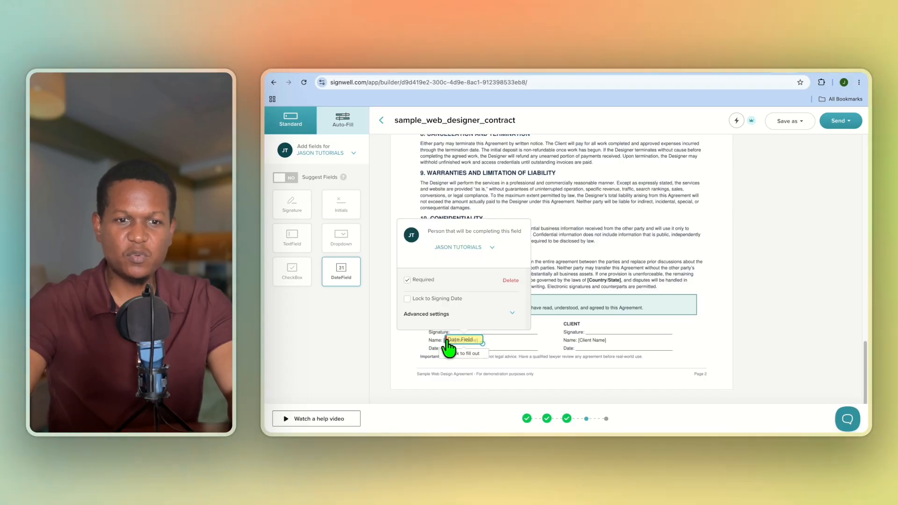
pyautogui.moveTo(461, 343)
pyautogui.mouseDown()
pyautogui.moveTo(460, 354)
pyautogui.moveTo(455, 348)
pyautogui.mouseUp()
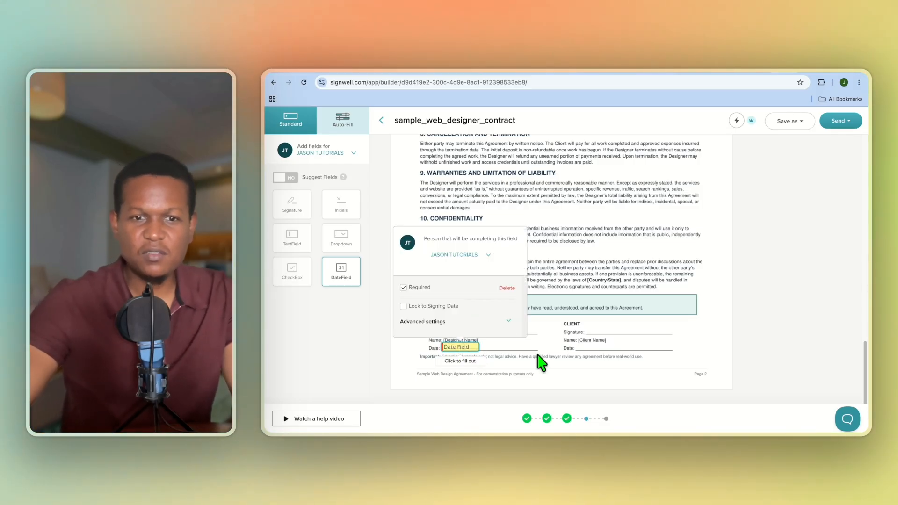
pyautogui.click(599, 338)
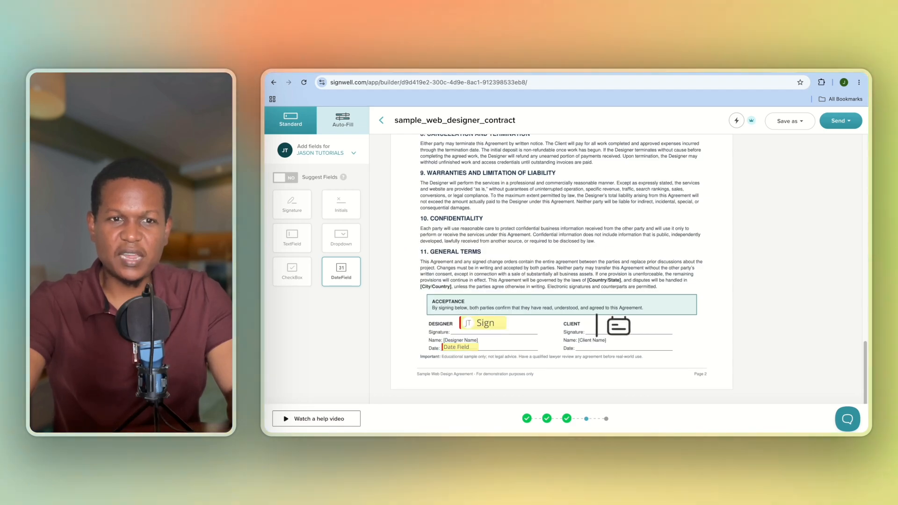
# Place a signature field on the Client signature line and bring up its signer list.
pyautogui.click(297, 211)
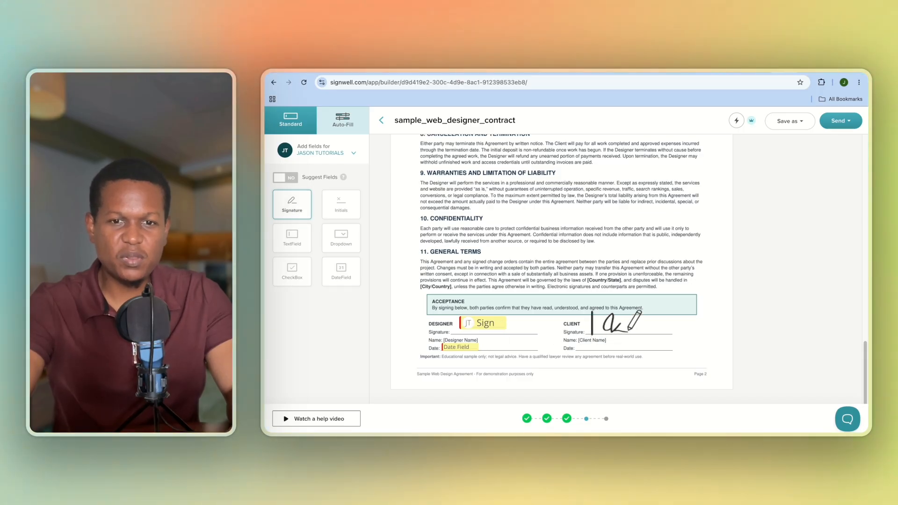
pyautogui.click(593, 324)
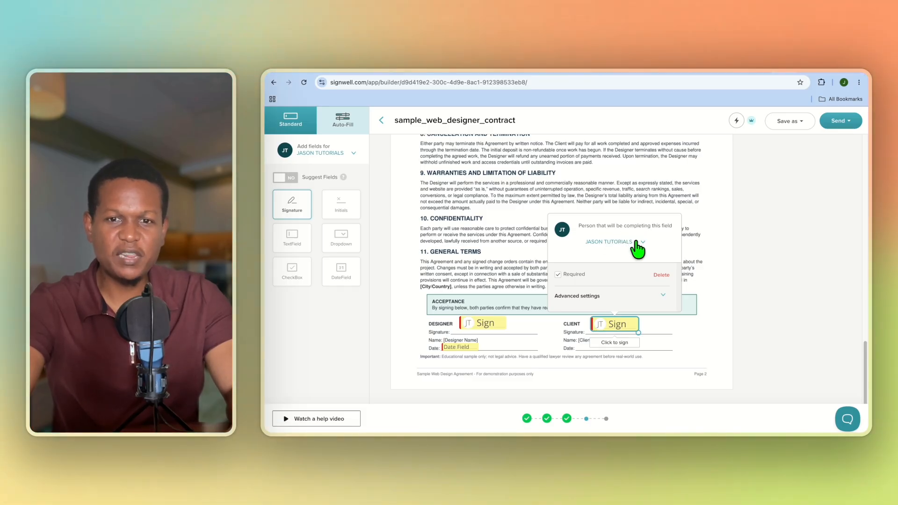
pyautogui.click(637, 242)
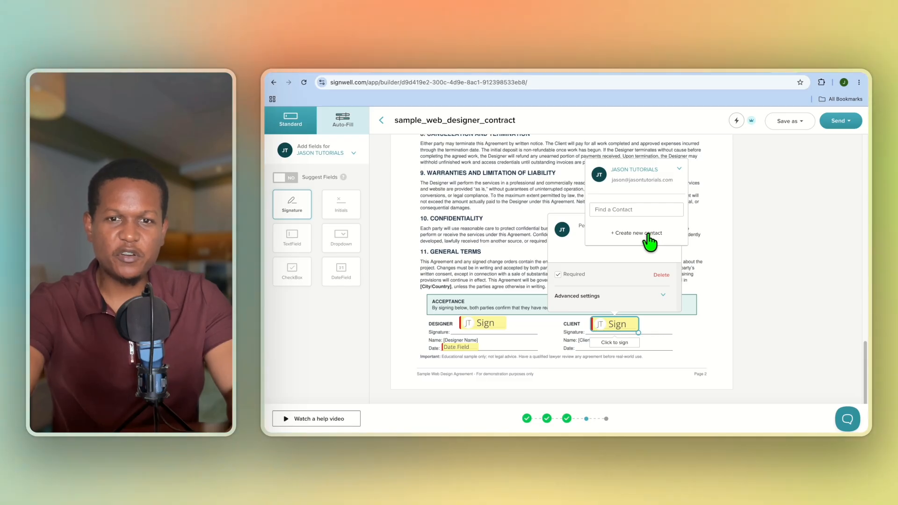
# Assign it to a new contact with the client's name, email and company 'test company'.
pyautogui.click(648, 234)
pyautogui.click(543, 187)
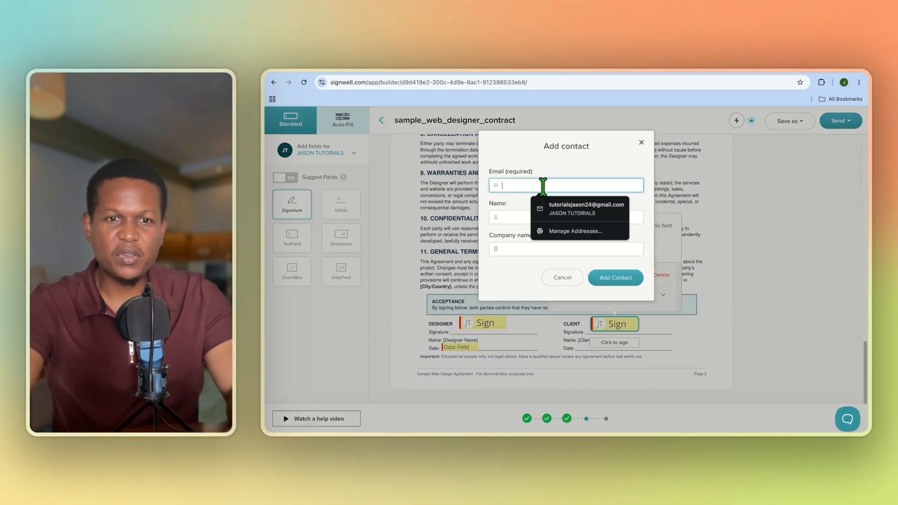
pyautogui.click(569, 211)
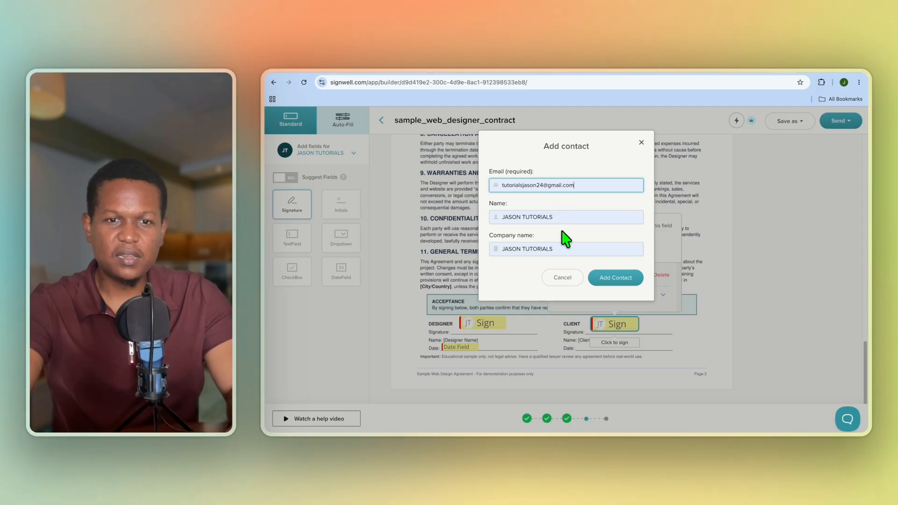
pyautogui.click(565, 220)
pyautogui.moveTo(566, 220); pyautogui.dragTo(501, 220)
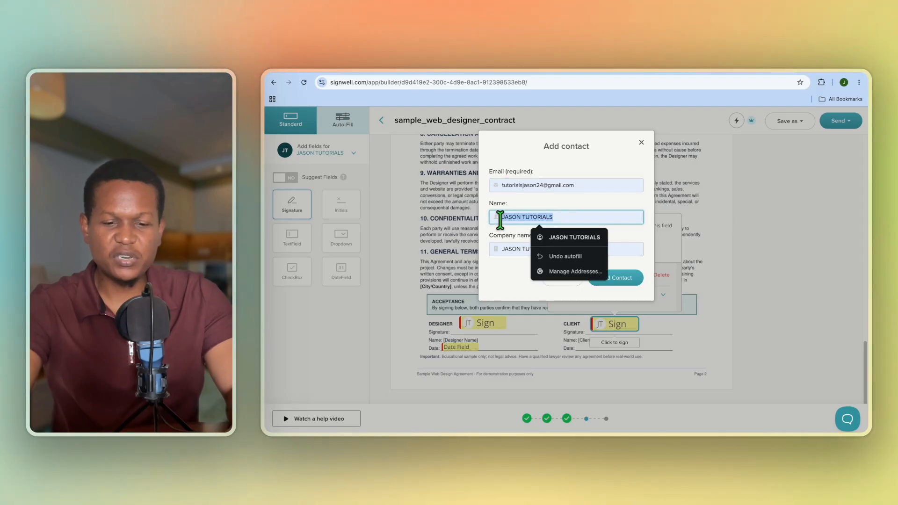
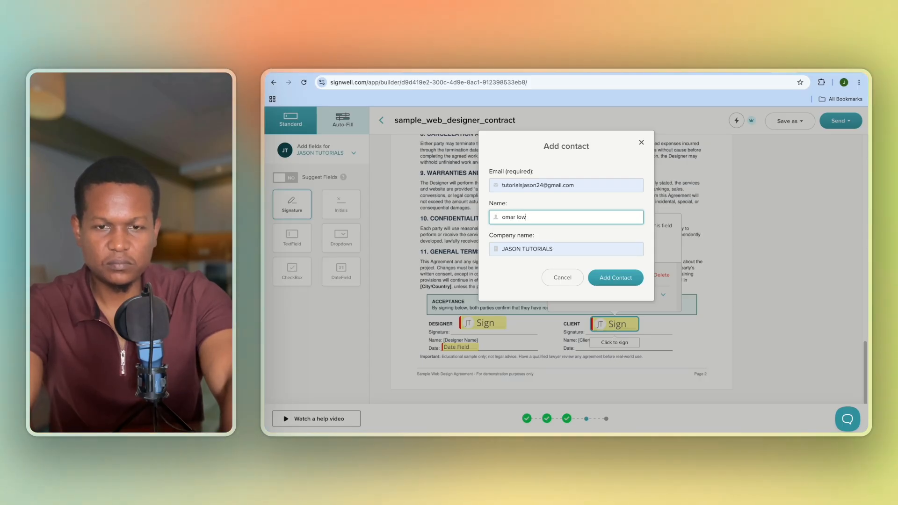
pyautogui.click(557, 248)
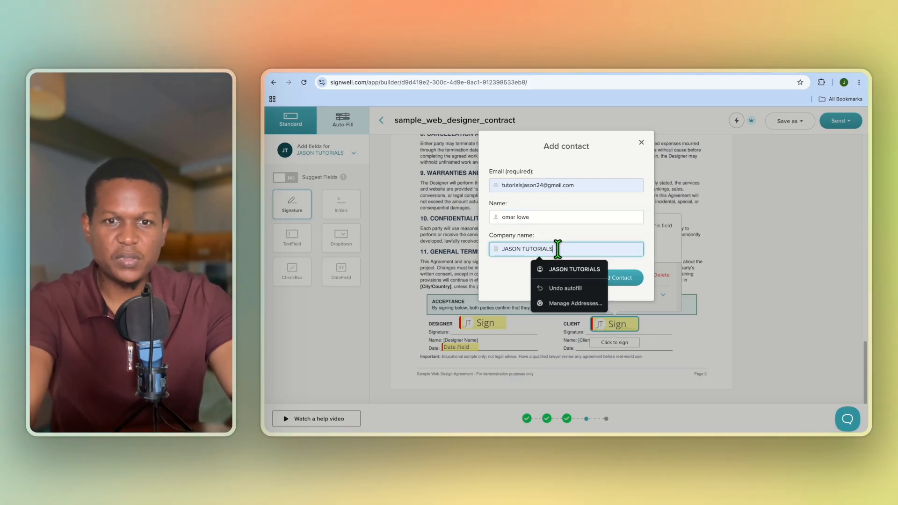
pyautogui.moveTo(558, 249); pyautogui.dragTo(404, 251)
pyautogui.write('test c')
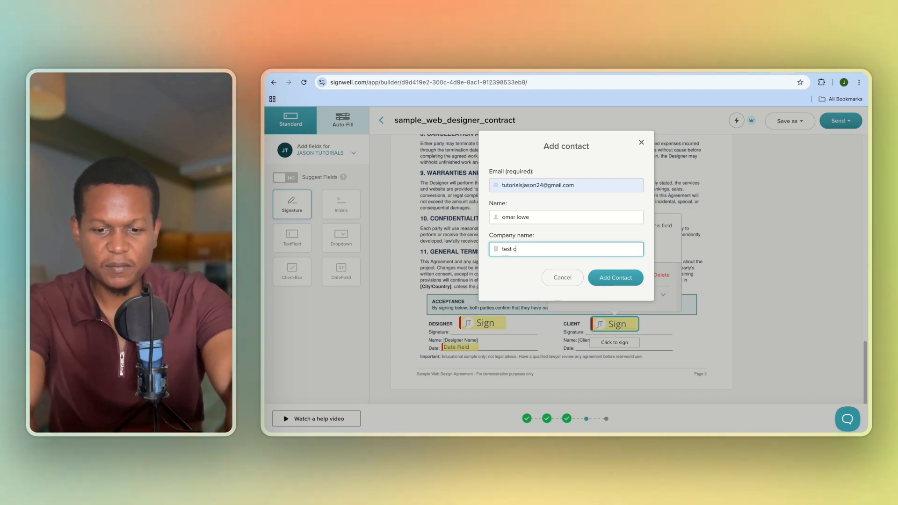
pyautogui.write('ompany')
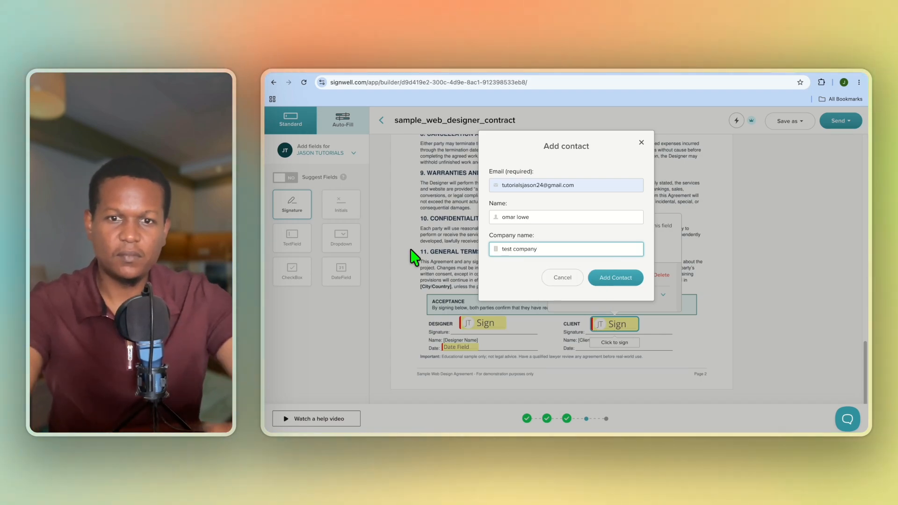
pyautogui.click(613, 278)
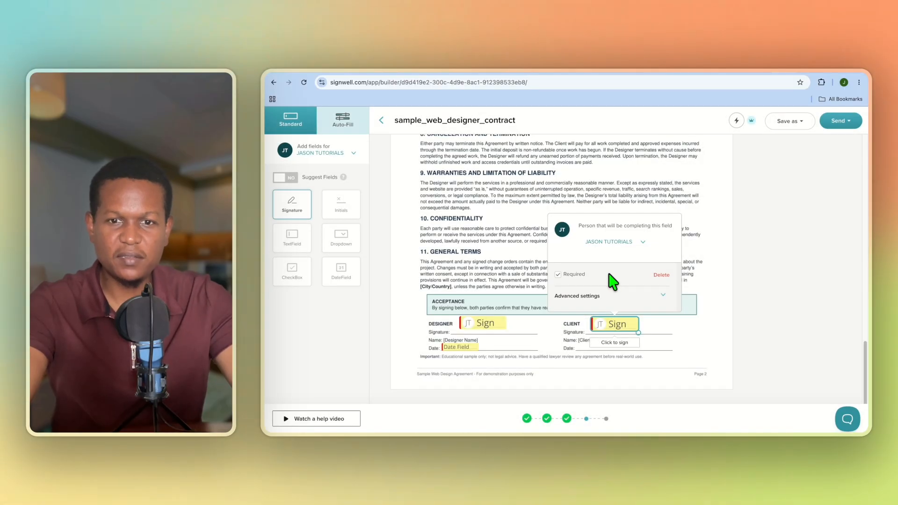
# Add a date field for the client on the Client Date line.
pyautogui.click(666, 352)
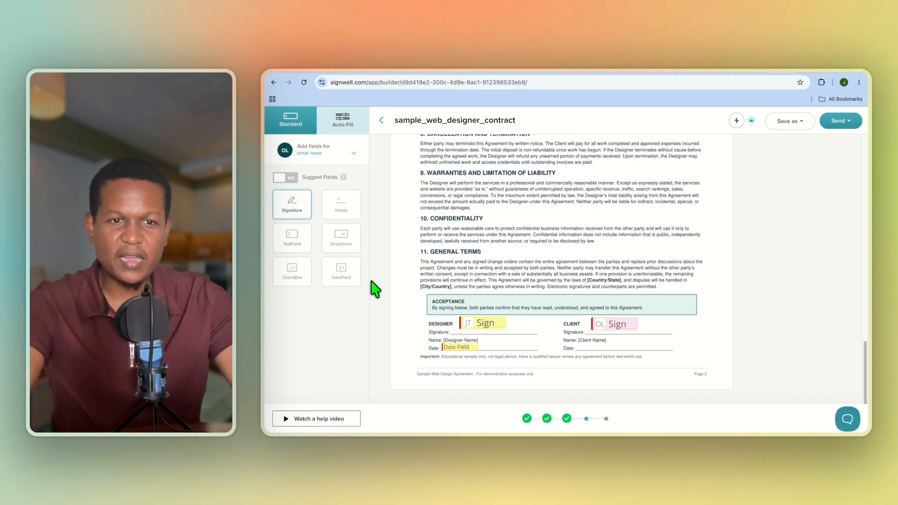
pyautogui.click(338, 281)
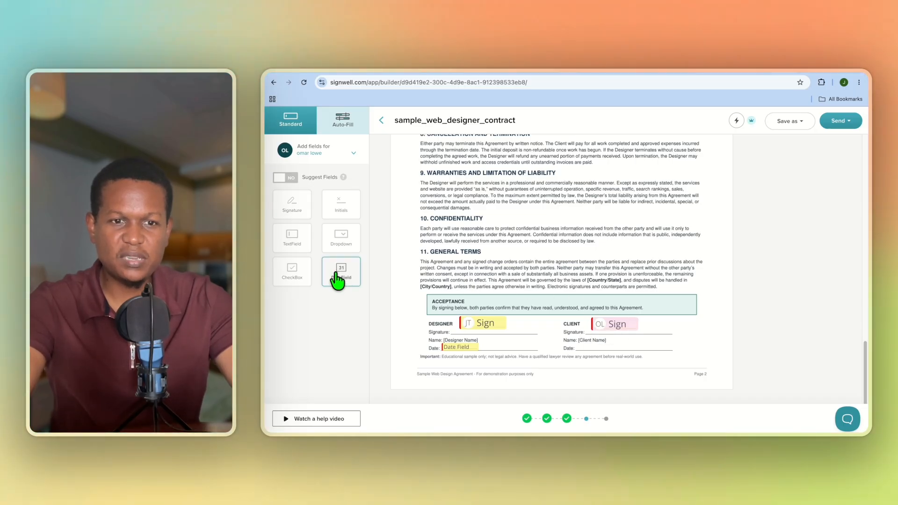
pyautogui.click(581, 341)
pyautogui.moveTo(597, 348); pyautogui.dragTo(596, 350)
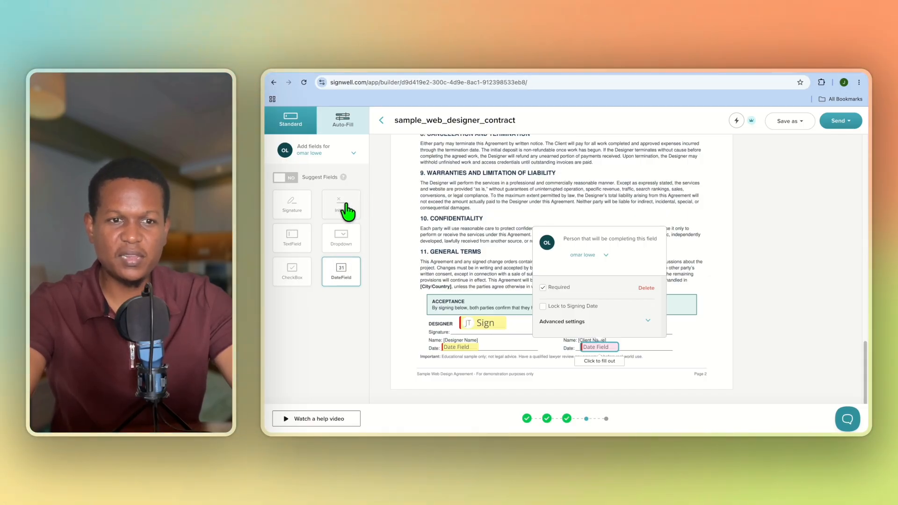
# Place a text field near the page footer, then delete the stray field.
pyautogui.click(300, 242)
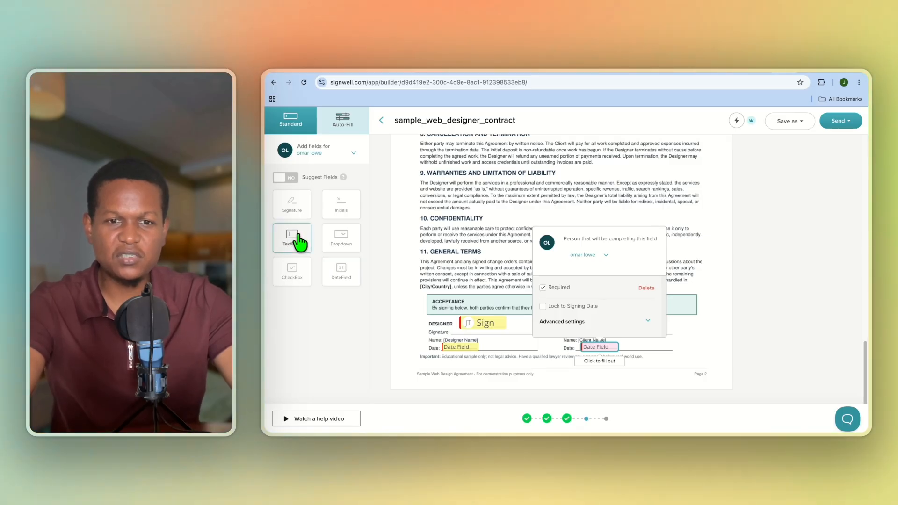
pyautogui.moveTo(307, 239); pyautogui.dragTo(490, 362)
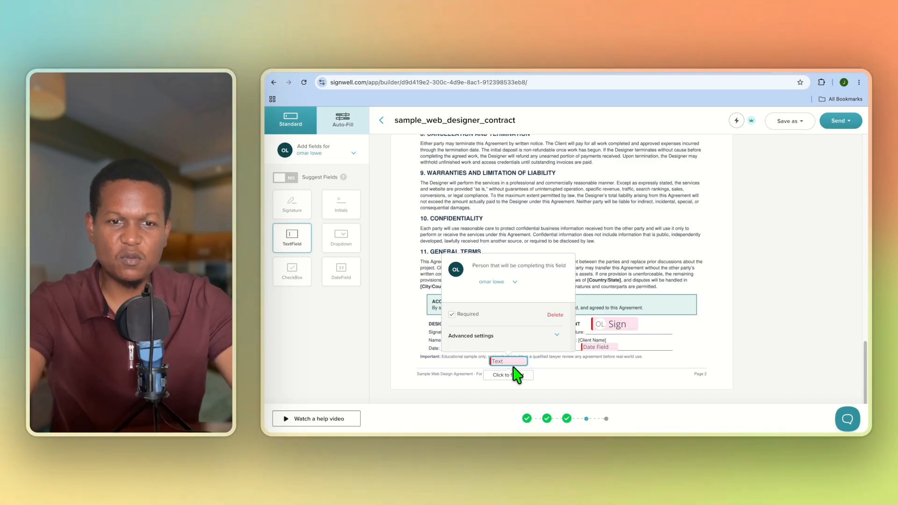
pyautogui.click(552, 315)
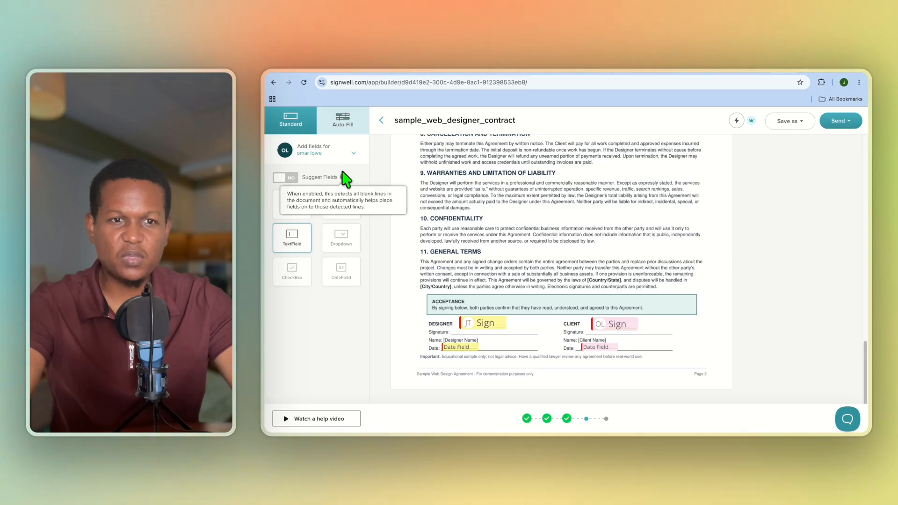
pyautogui.click(342, 133)
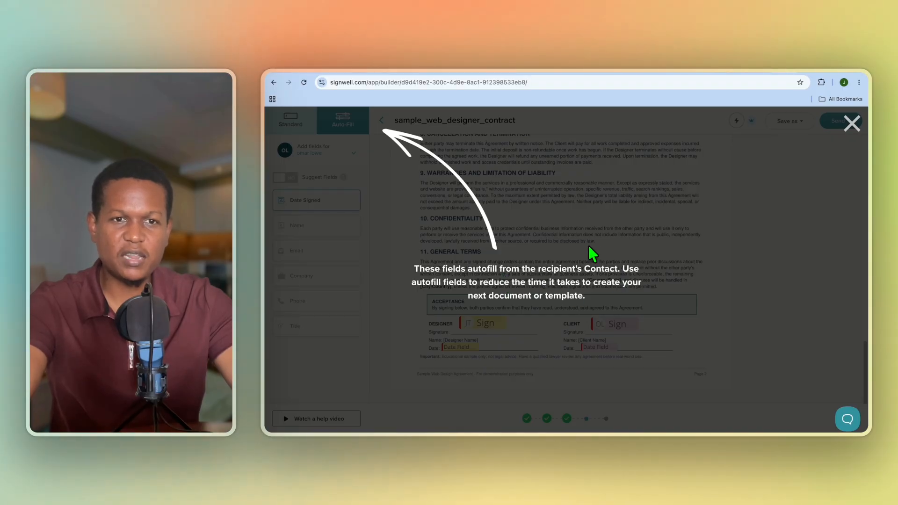
pyautogui.click(852, 124)
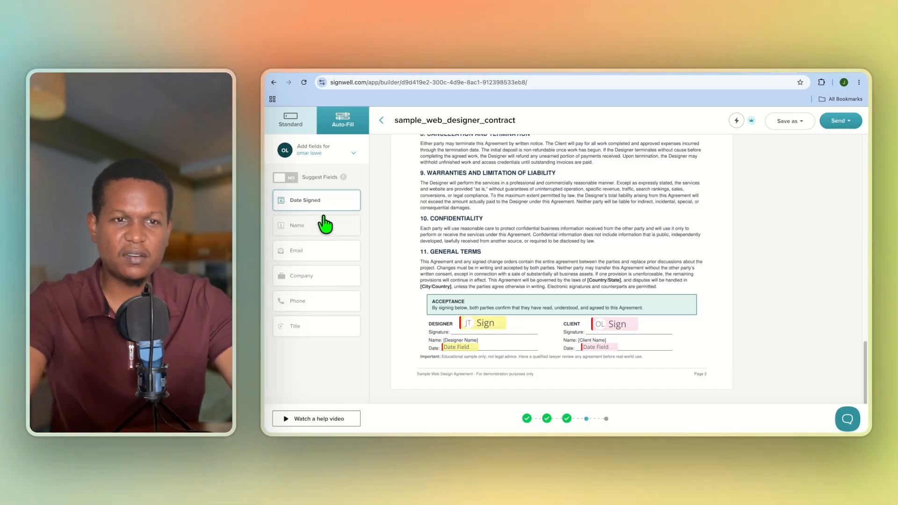
pyautogui.click(294, 123)
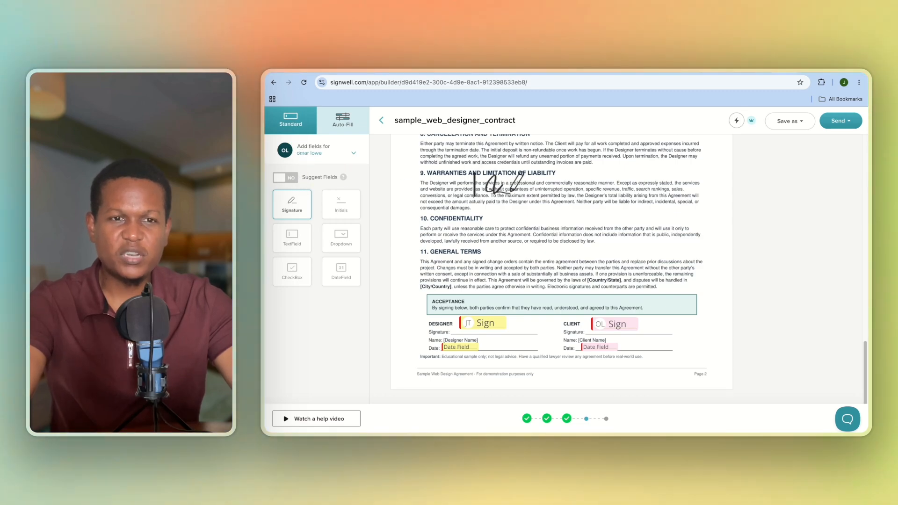
# Look through the Send and Save as menus, then reopen the Send menu.
pyautogui.click(835, 123)
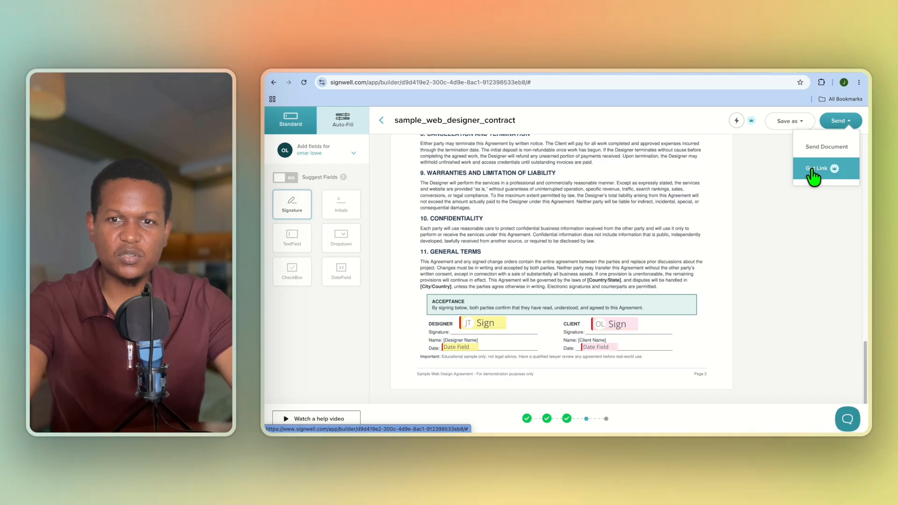
pyautogui.click(776, 165)
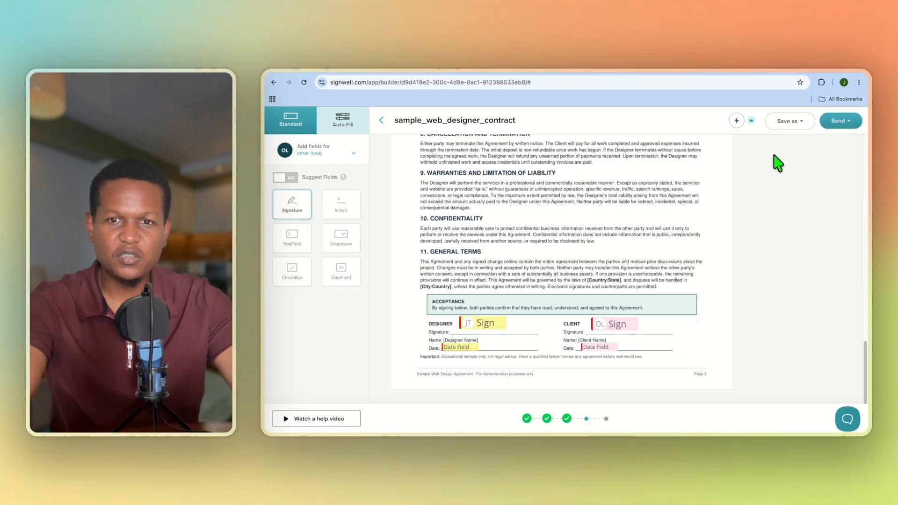
pyautogui.click(801, 125)
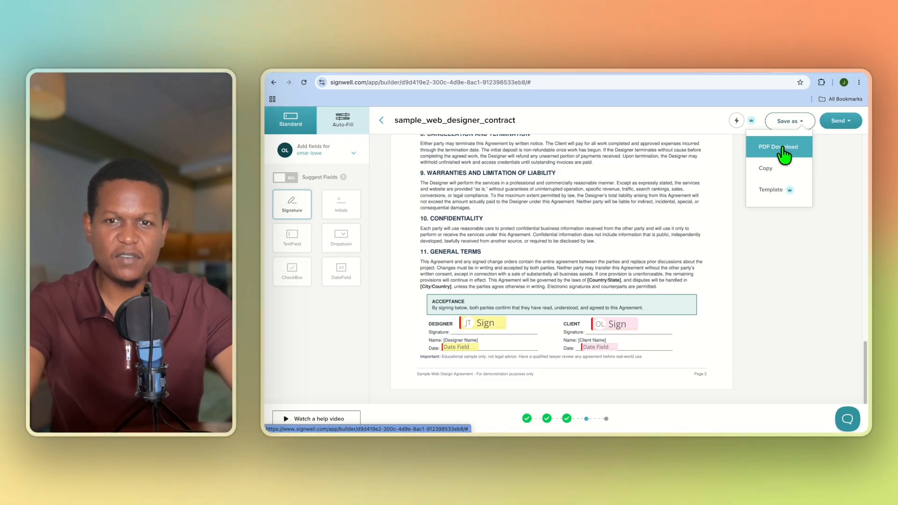
pyautogui.click(848, 172)
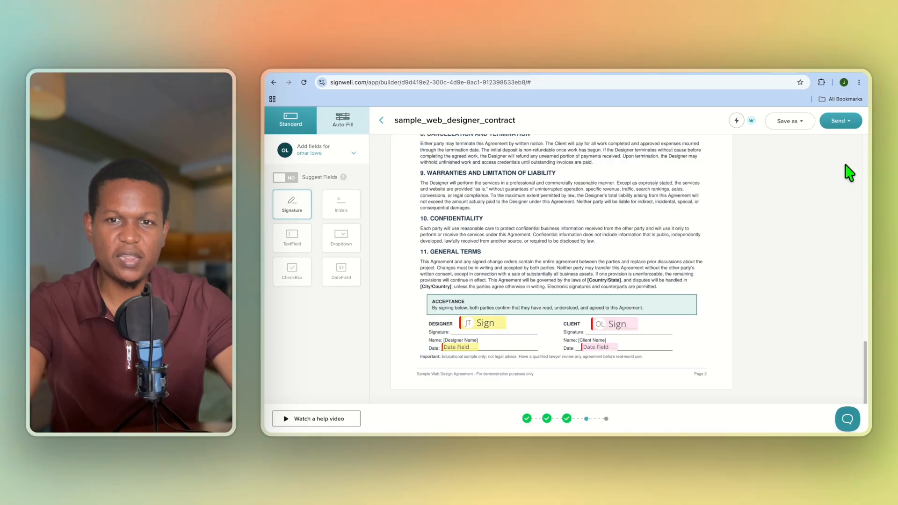
pyautogui.click(847, 126)
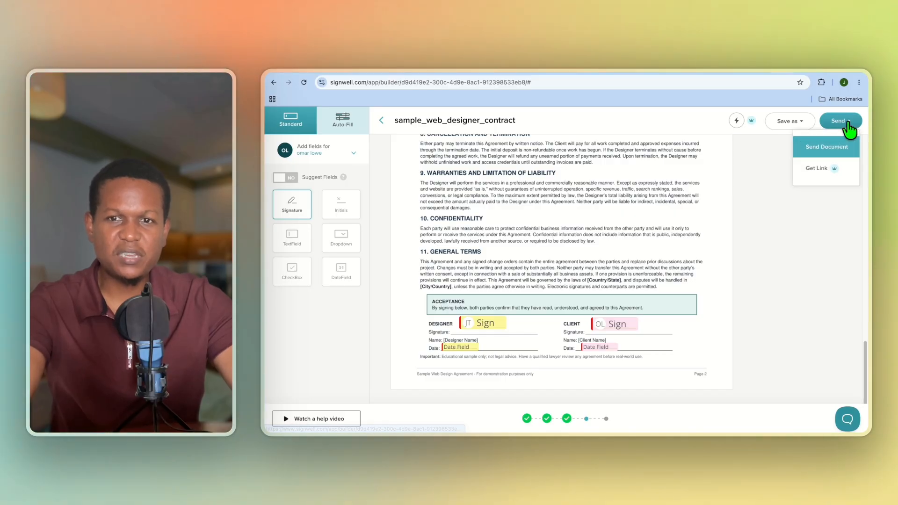
# Send sample_web_designer_contract to designer and client with the default subject, CC left empty.
pyautogui.click(835, 149)
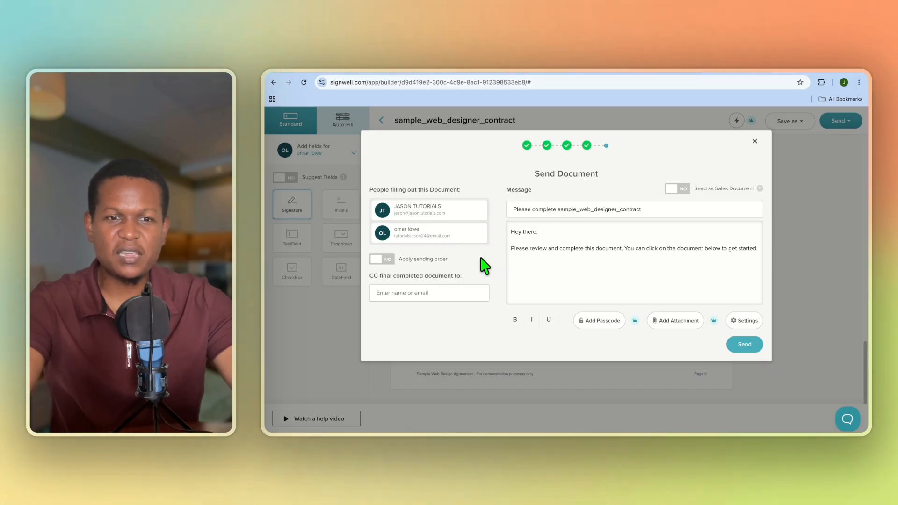
pyautogui.click(419, 294)
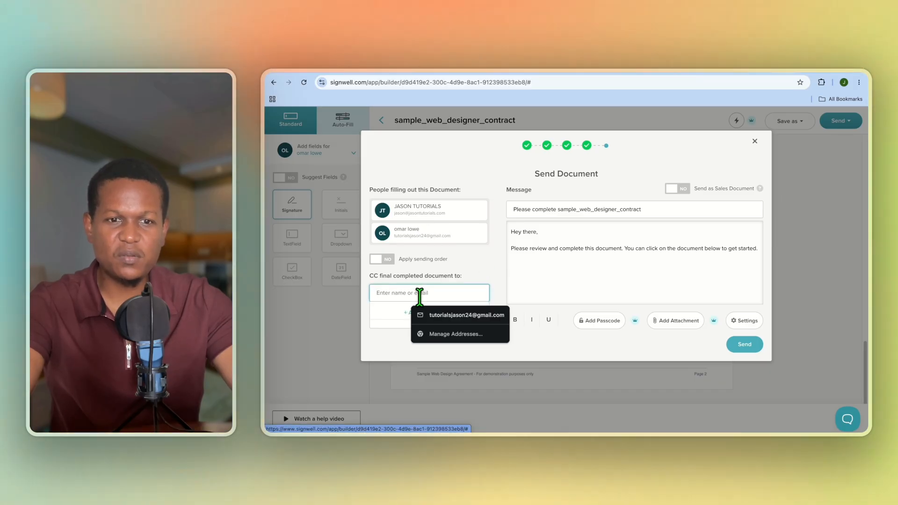
pyautogui.click(380, 348)
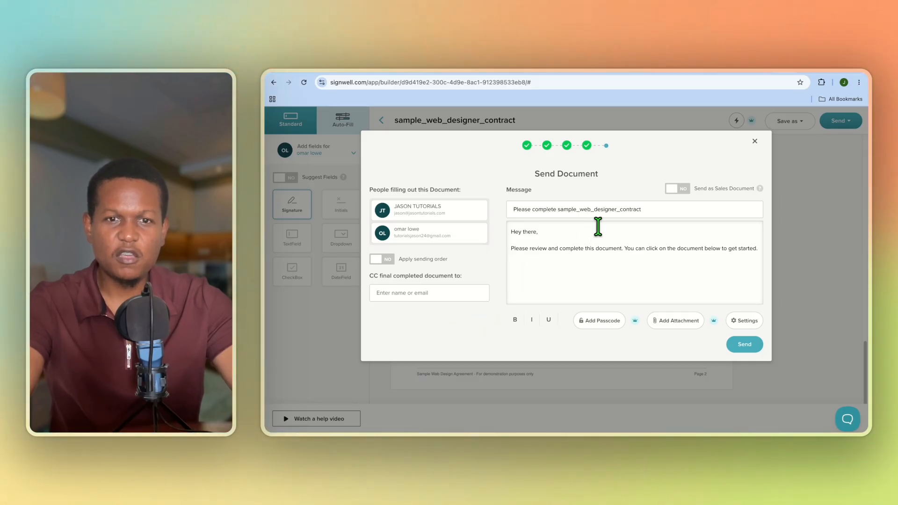
pyautogui.click(636, 209)
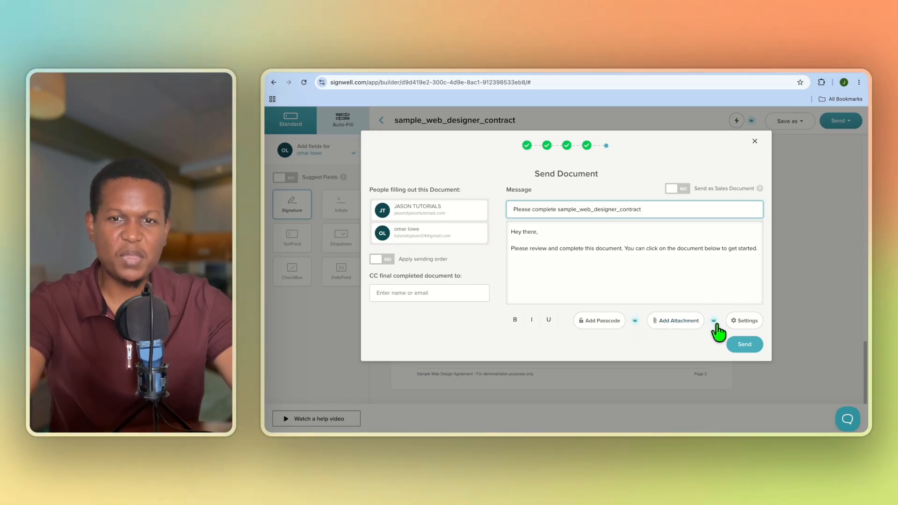
pyautogui.click(745, 345)
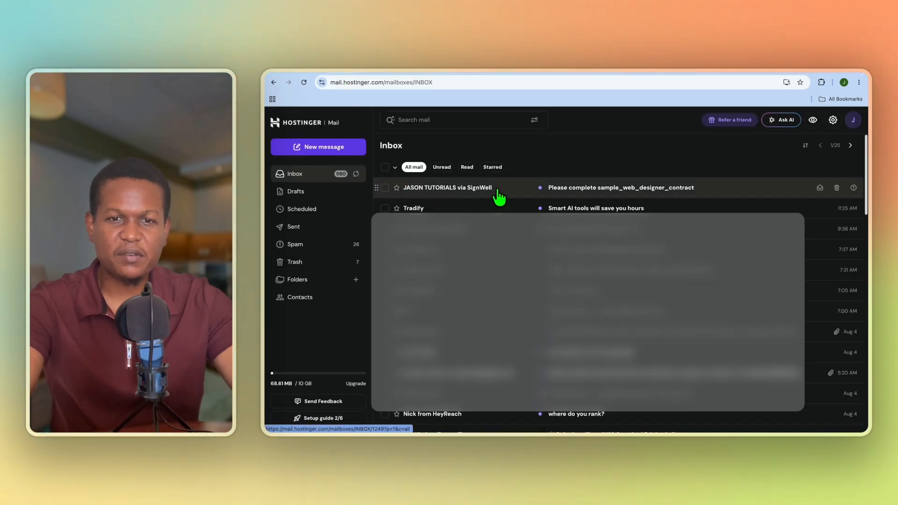
# Open the sample_web_designer_contract signing email and launch View & Complete Document.
pyautogui.click(590, 189)
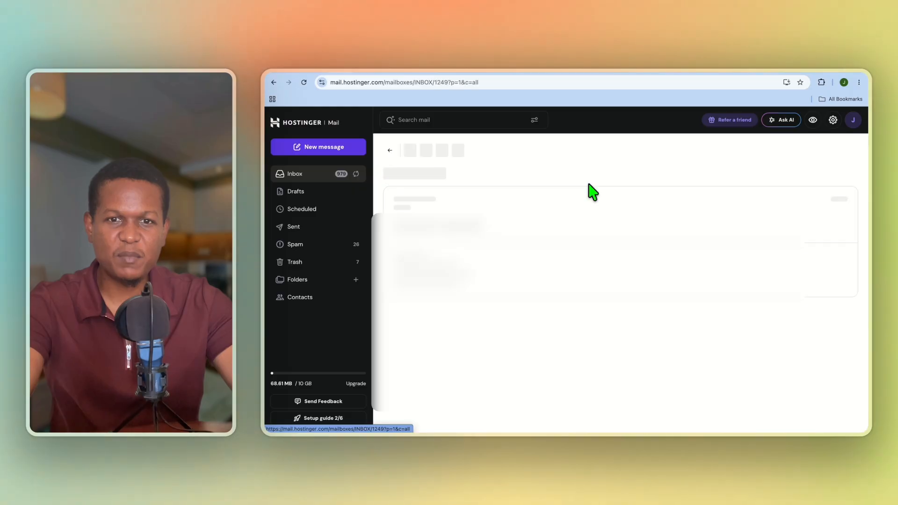
pyautogui.scroll(-3, 566, 270)
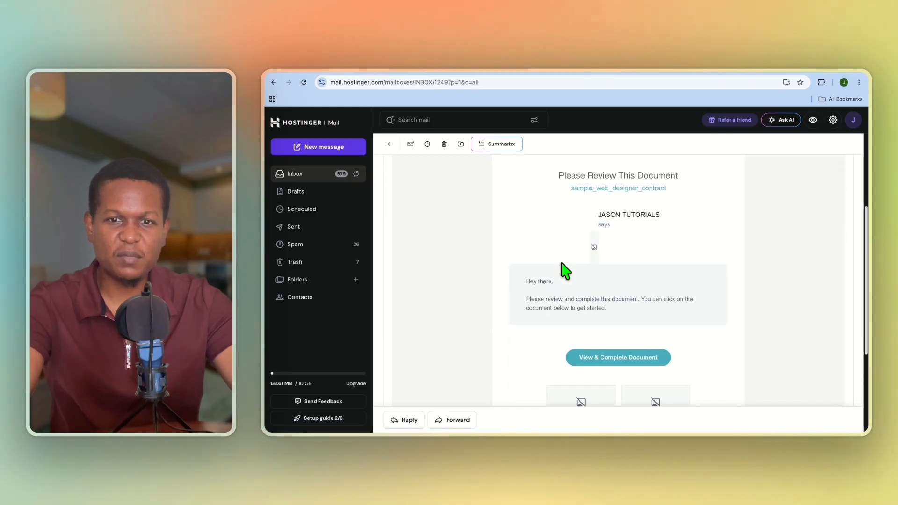
pyautogui.click(618, 361)
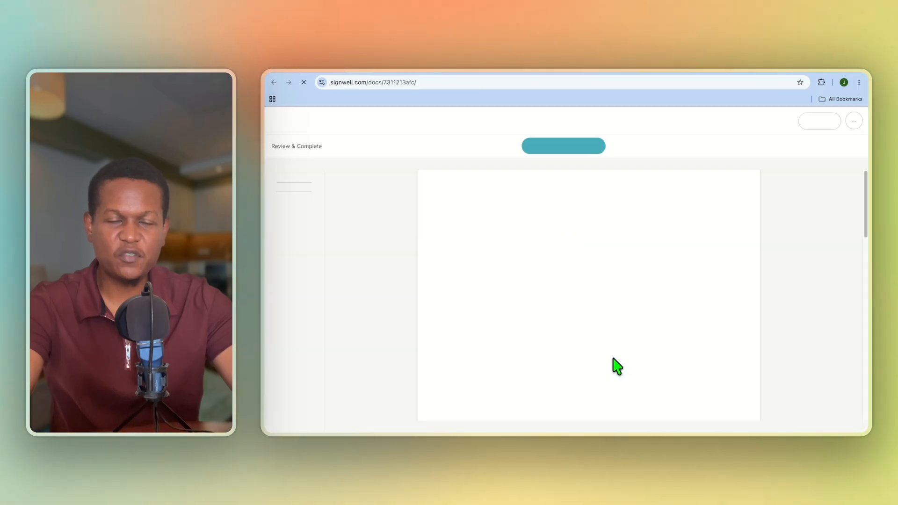
# Scroll to the end of page 2 to see the Designer and Client signature fields.
pyautogui.scroll(-20, 610, 356)
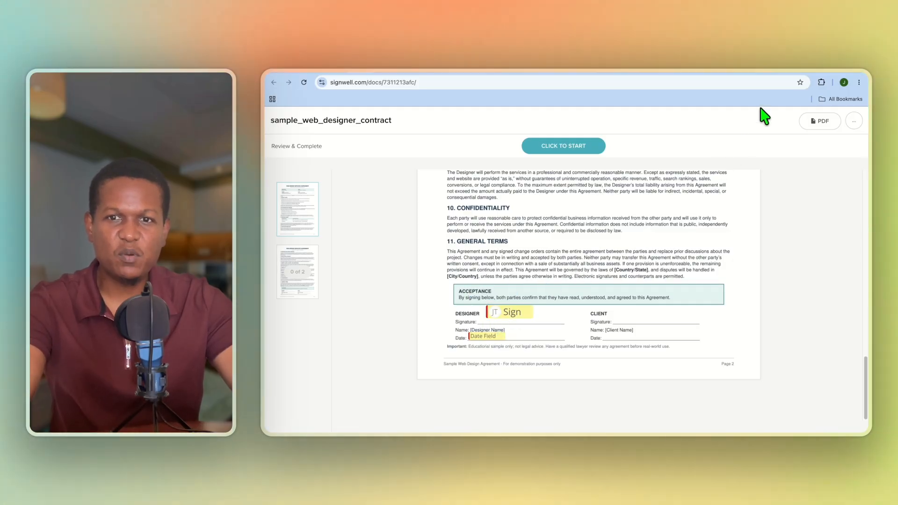
# Reload the Documents list.
pyautogui.click(798, 72)
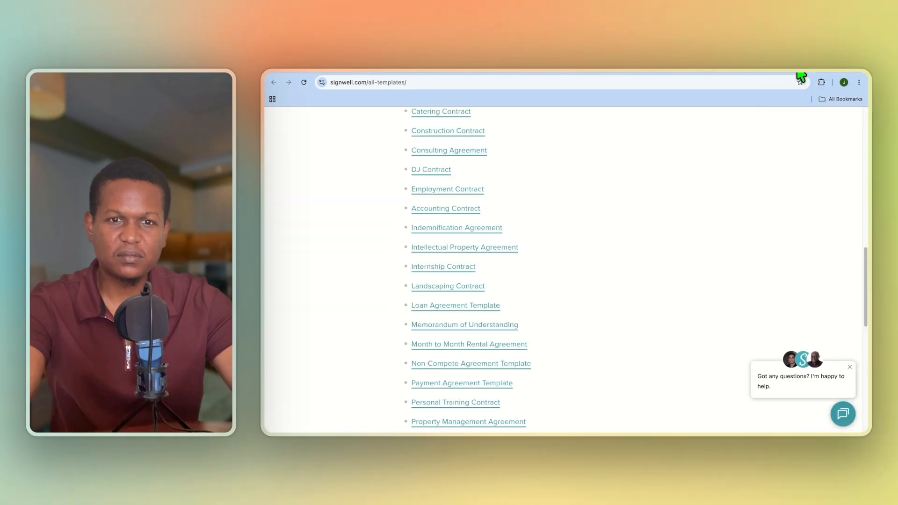
pyautogui.click(789, 73)
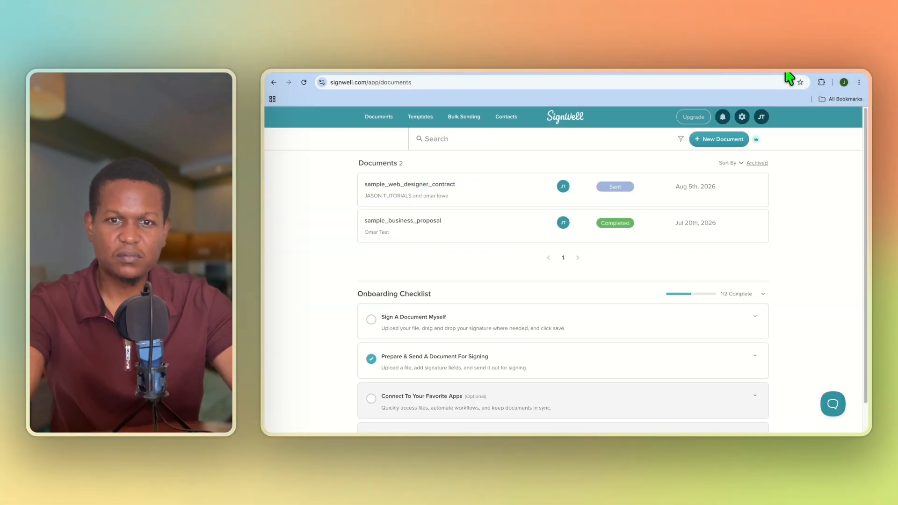
pyautogui.click(304, 83)
# Send a reminder to the signers of the web designer contract.
pyautogui.click(757, 188)
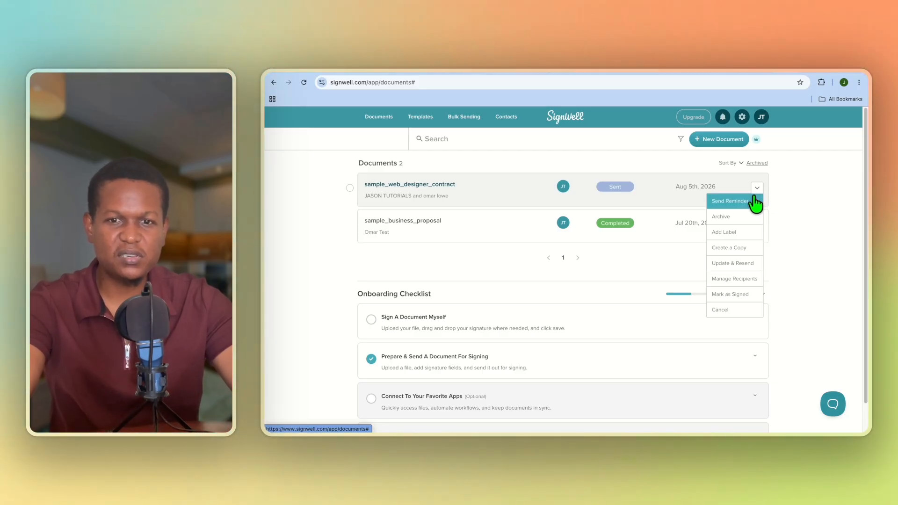
pyautogui.click(733, 206)
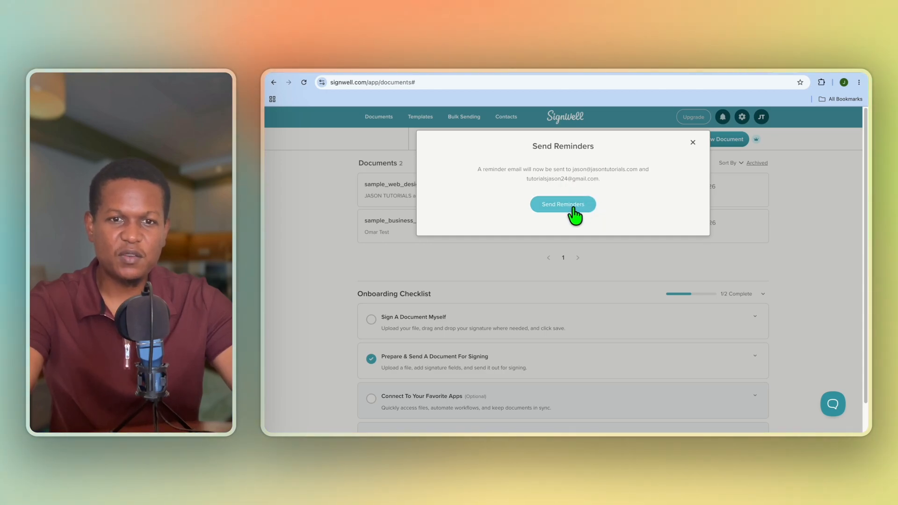
pyautogui.click(693, 143)
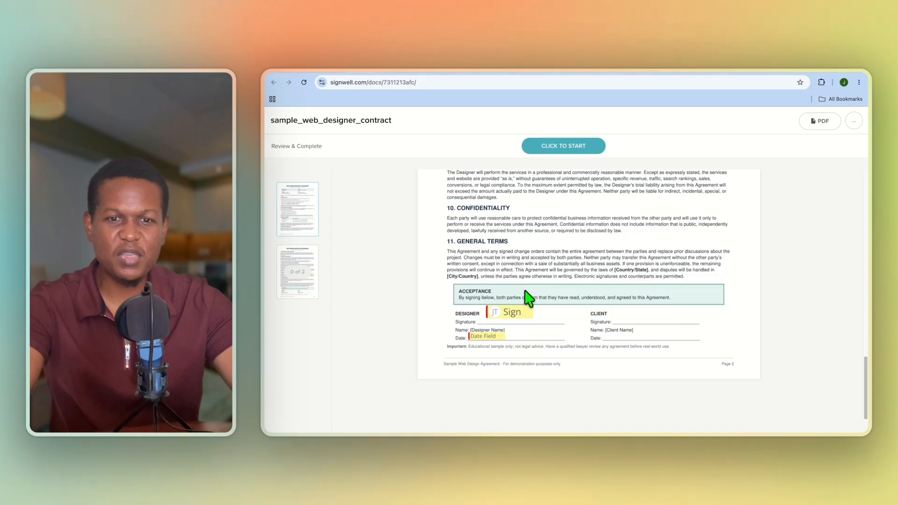
# Add the designer's signature using the first cursive typed-name style.
pyautogui.click(514, 315)
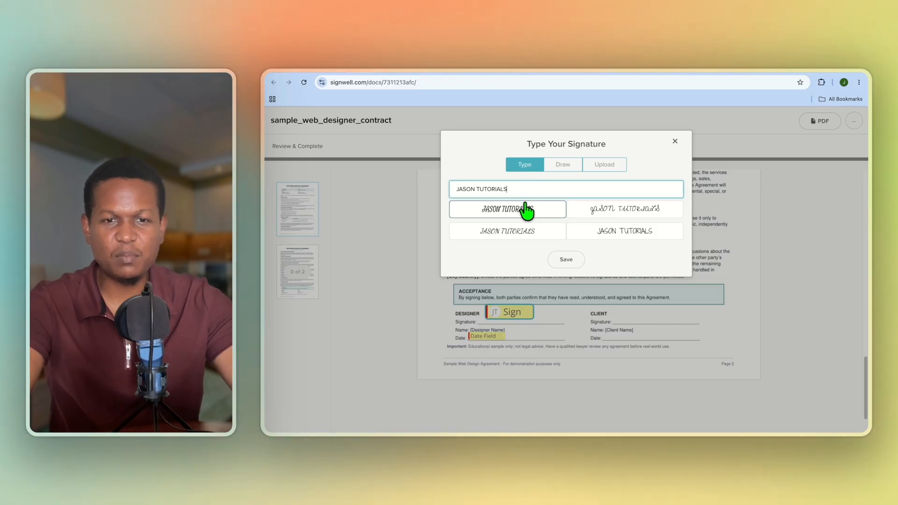
pyautogui.click(563, 169)
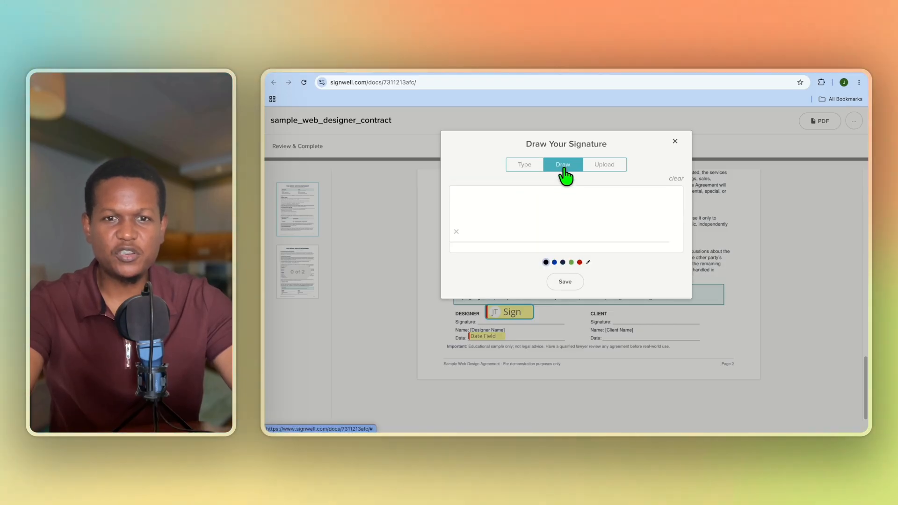
pyautogui.click(605, 169)
pyautogui.click(513, 167)
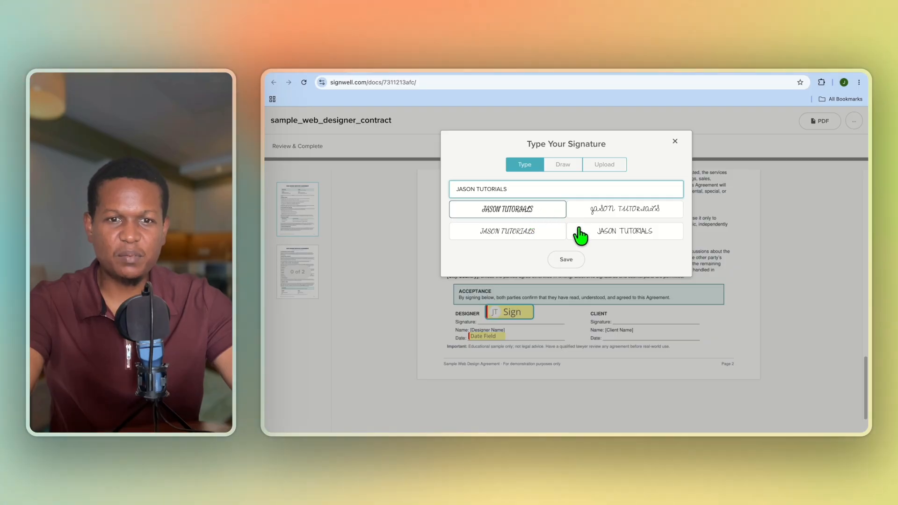
pyautogui.click(536, 216)
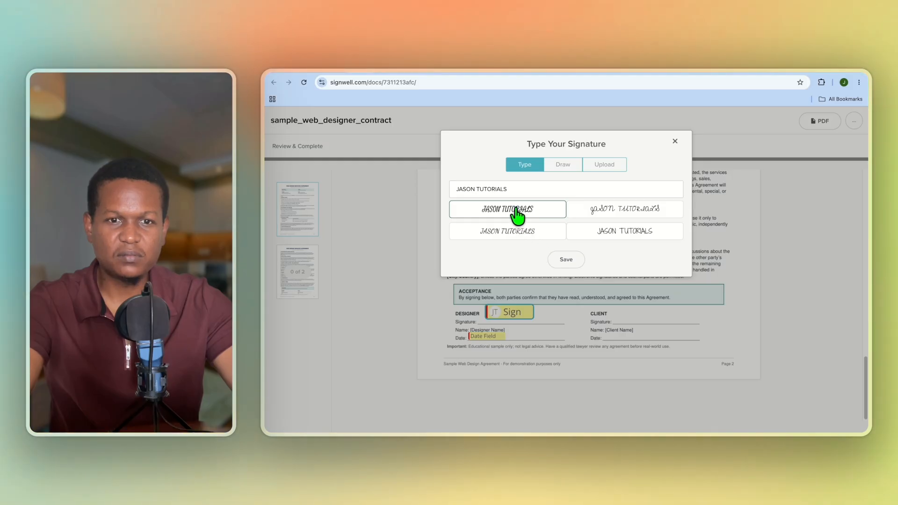
pyautogui.click(560, 262)
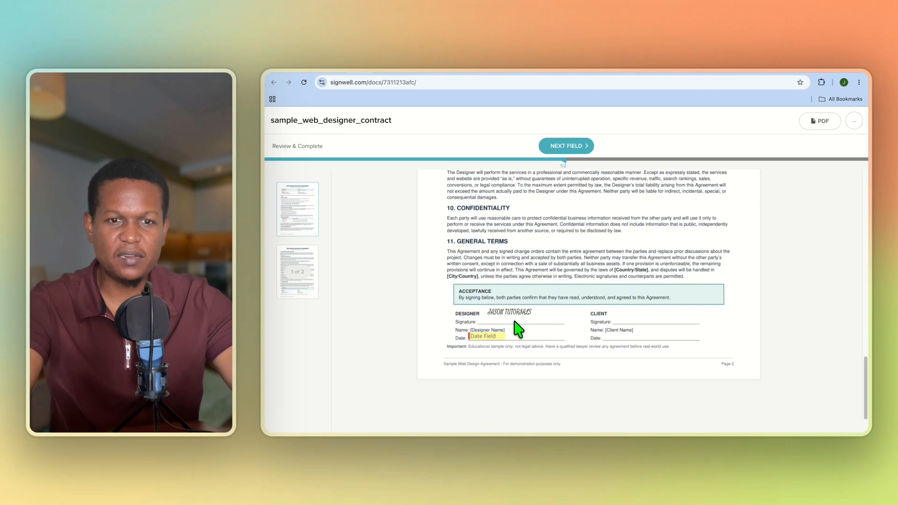
# Set the signing date to 08/05/2026, agree and finish, then return to Documents.
pyautogui.click(494, 336)
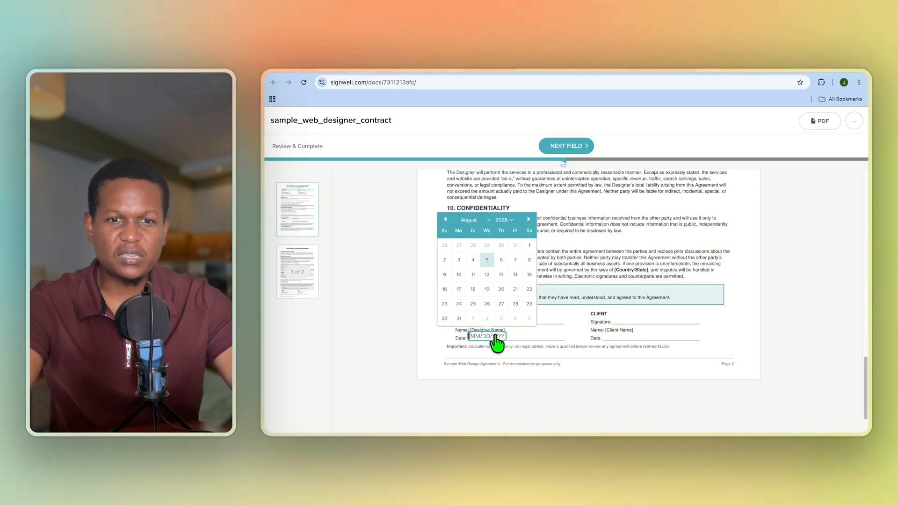
pyautogui.click(485, 260)
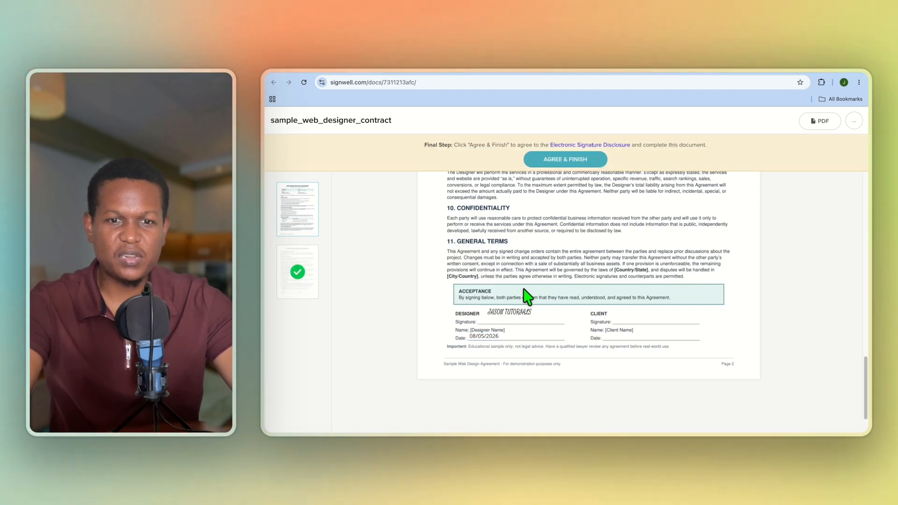
pyautogui.click(561, 163)
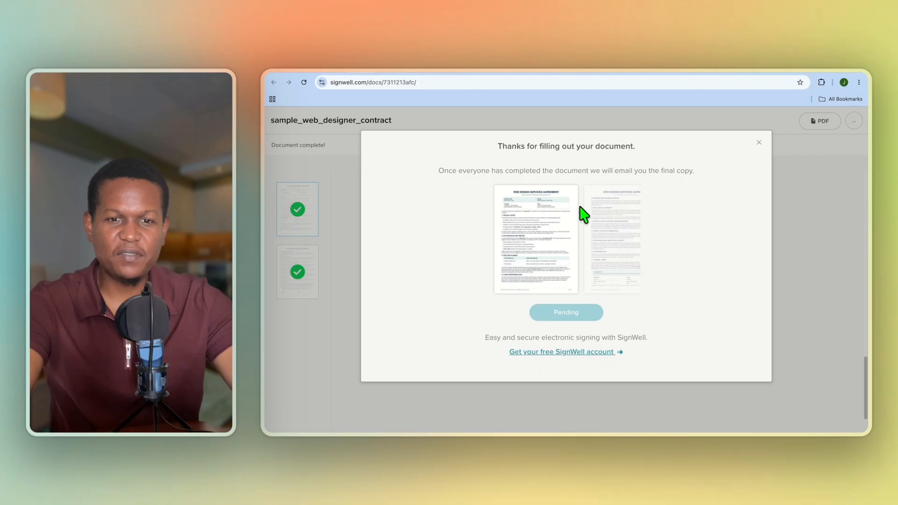
pyautogui.click(757, 144)
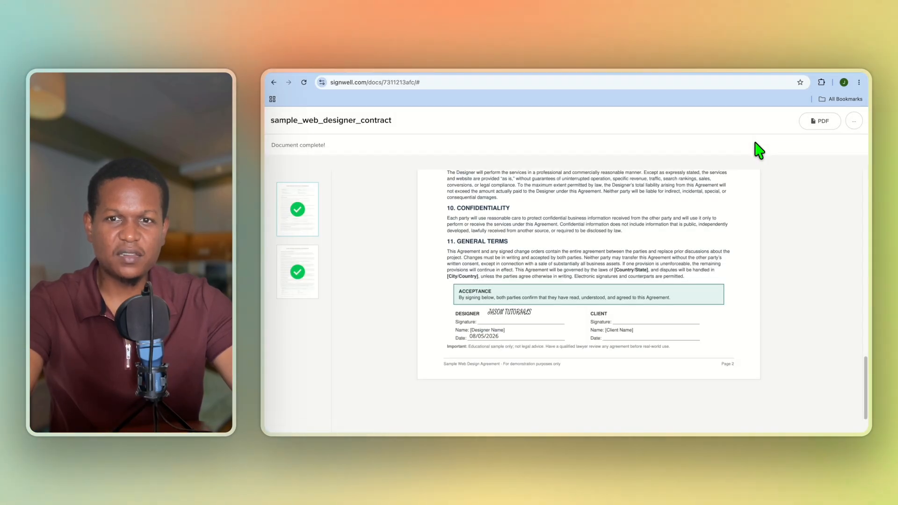
pyautogui.click(783, 73)
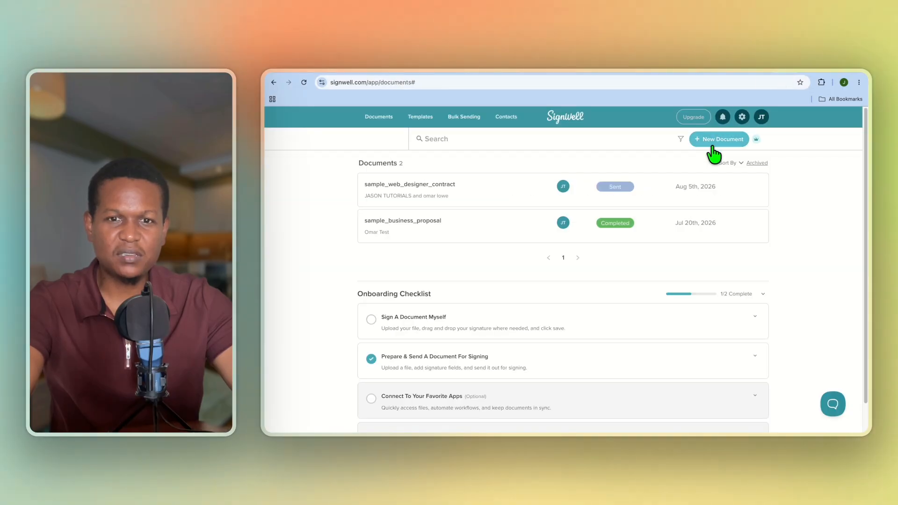
# Refresh so sample_web_designer_contract shows In Progress and review its Save as options.
pyautogui.click(304, 83)
pyautogui.moveTo(627, 195)
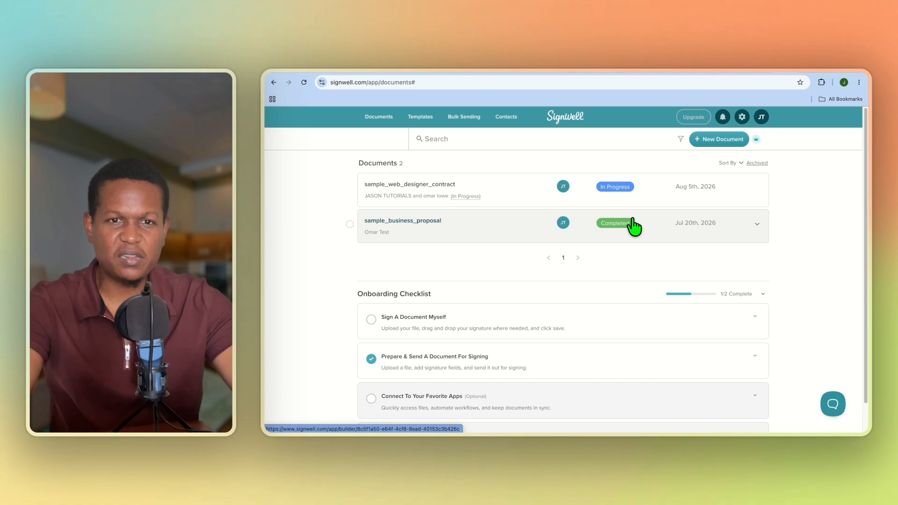
pyautogui.click(758, 202)
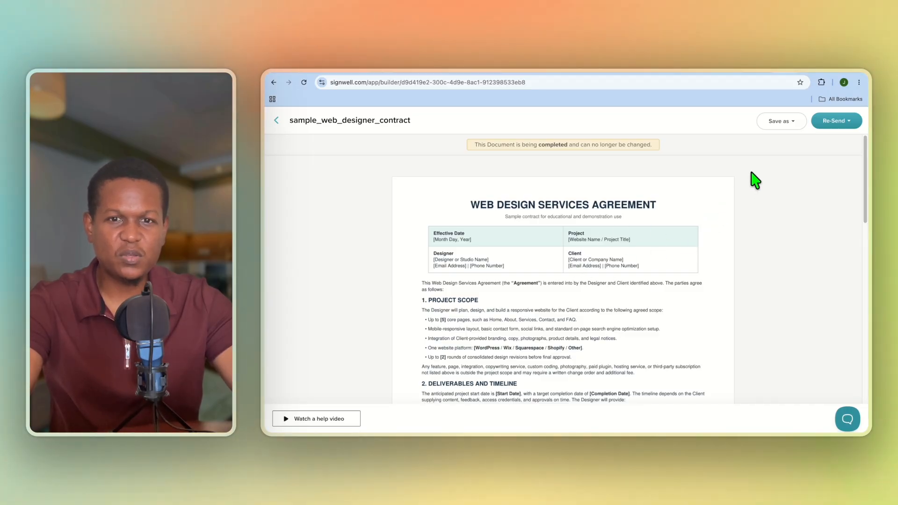
pyautogui.click(791, 131)
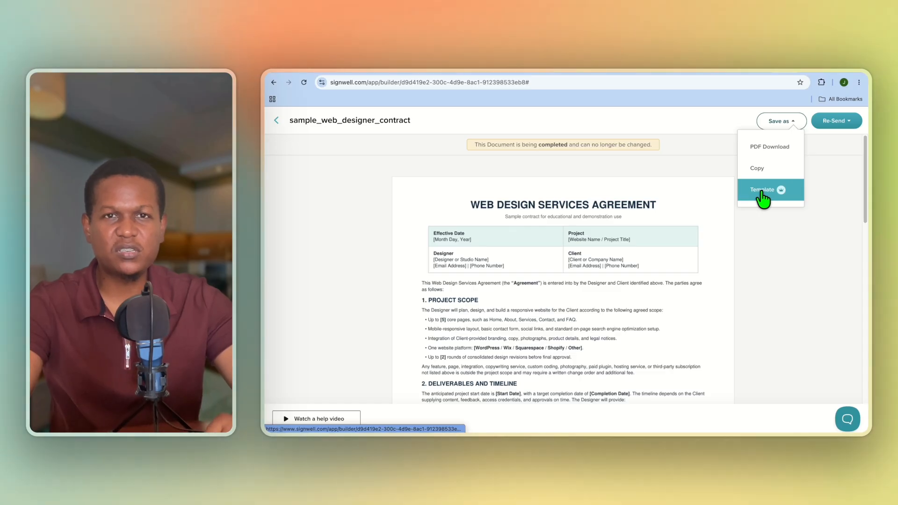
pyautogui.click(275, 122)
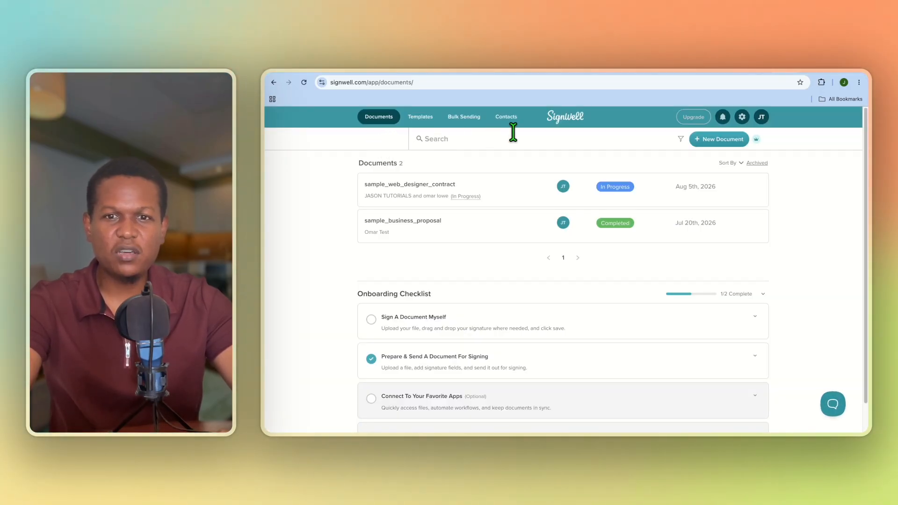
# Show the Upgrade plans with Monthly pricing, noting Light at $12 and Business at $36.
pyautogui.click(693, 118)
pyautogui.click(526, 187)
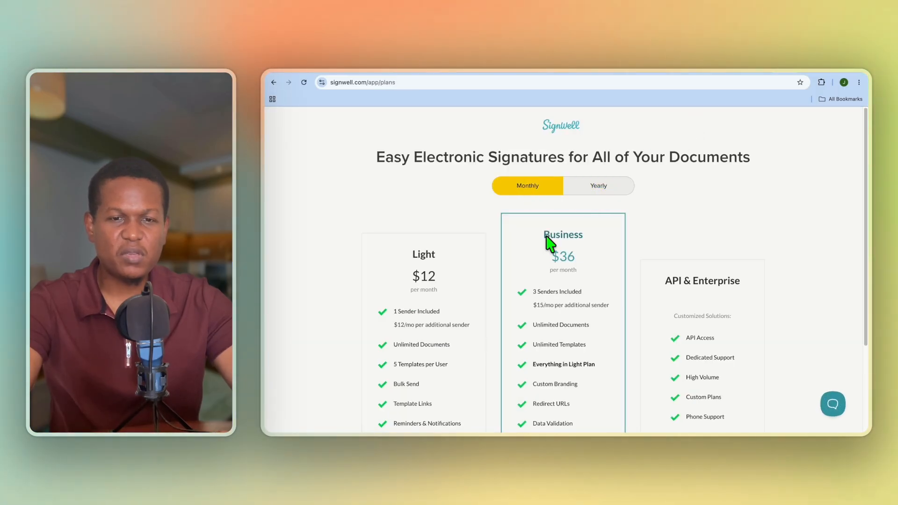
pyautogui.scroll(-3, 466, 304)
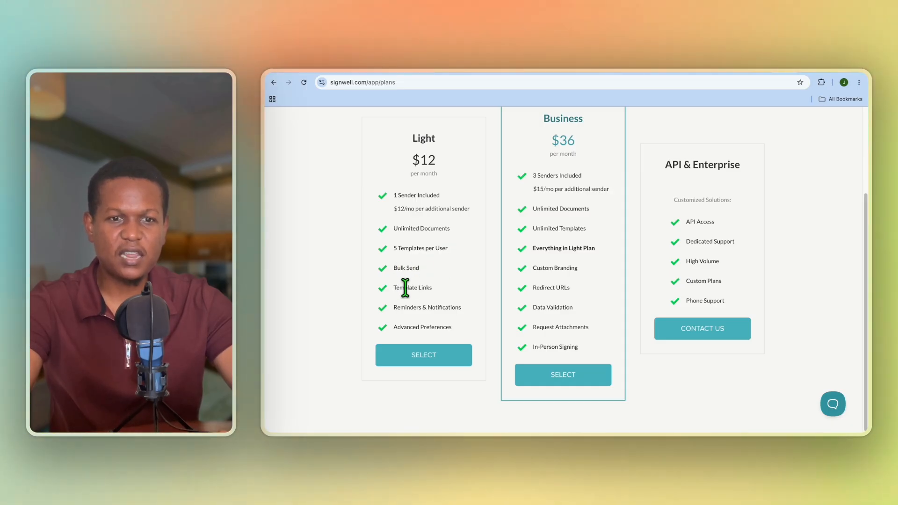
pyautogui.scroll(3, 458, 300)
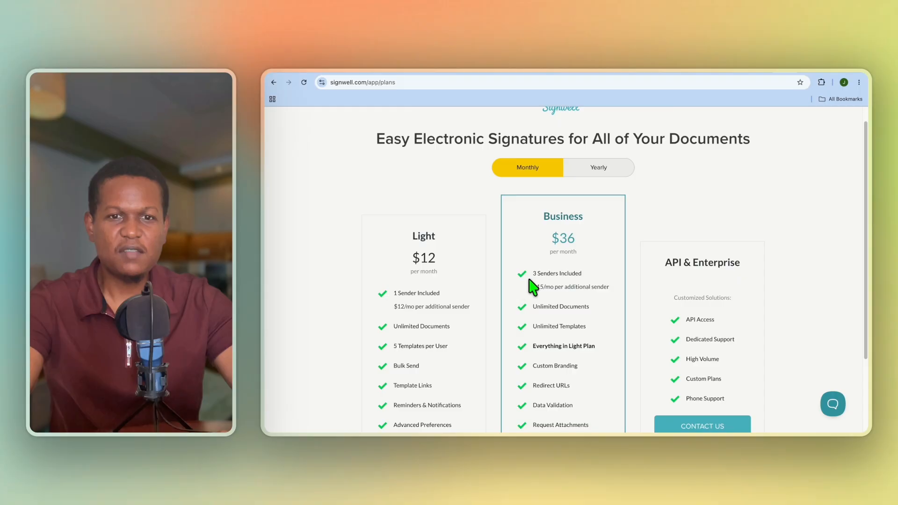
pyautogui.moveTo(551, 239); pyautogui.dragTo(575, 238)
pyautogui.click(547, 276)
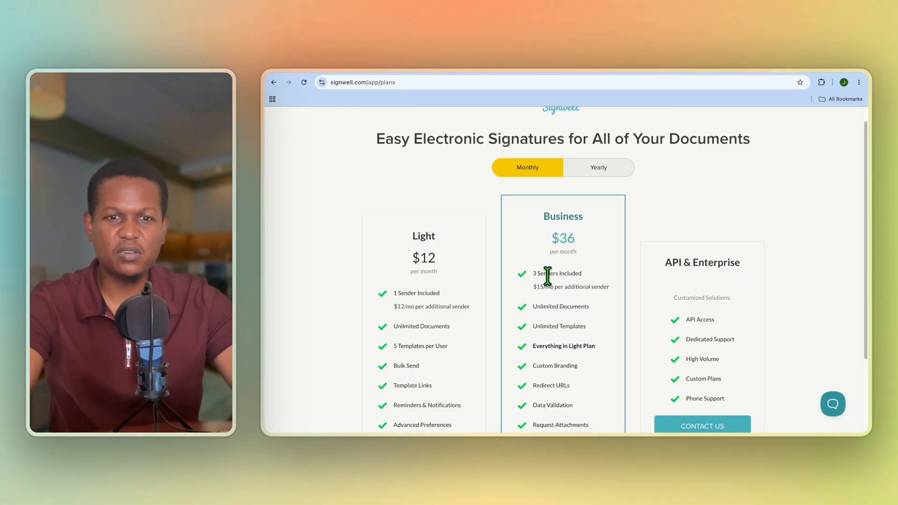